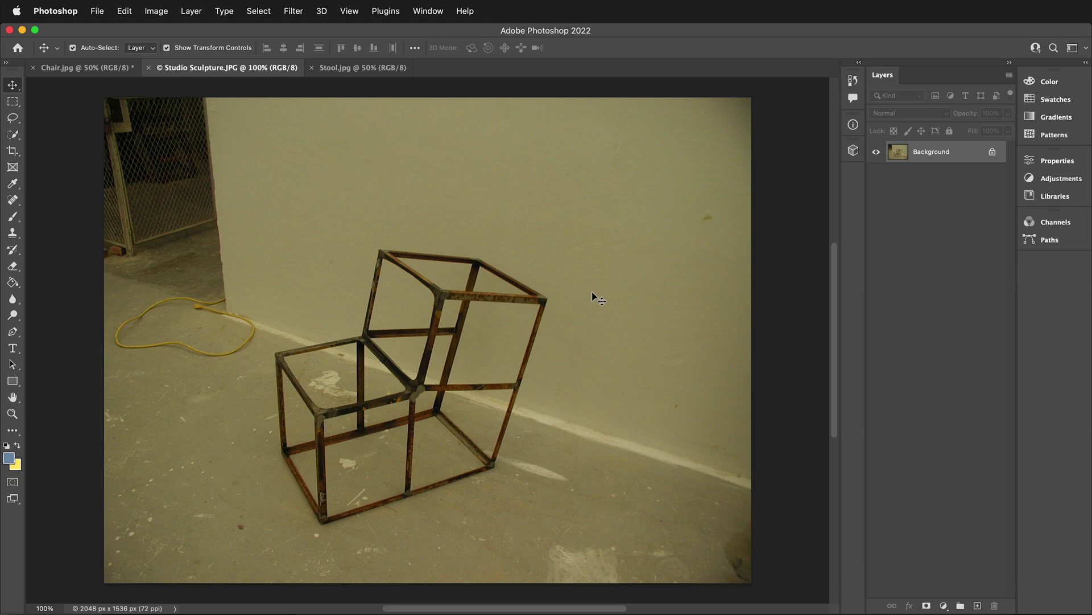
# Convert the sculpture photo's locked Background into an editable layer named Layer 0.
pyautogui.doubleClick(957, 160)
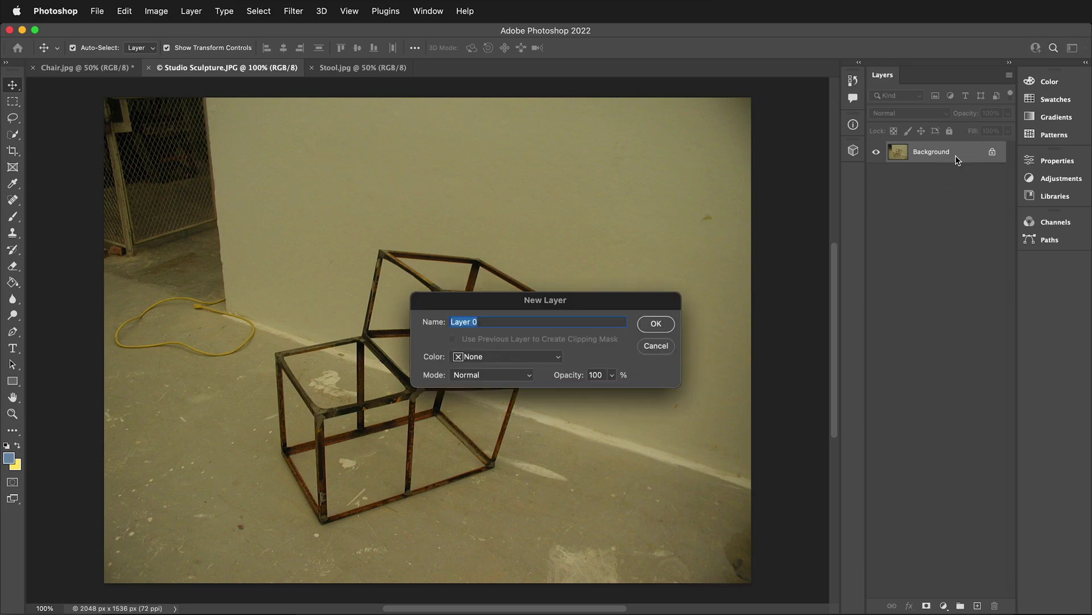
pyautogui.click(656, 324)
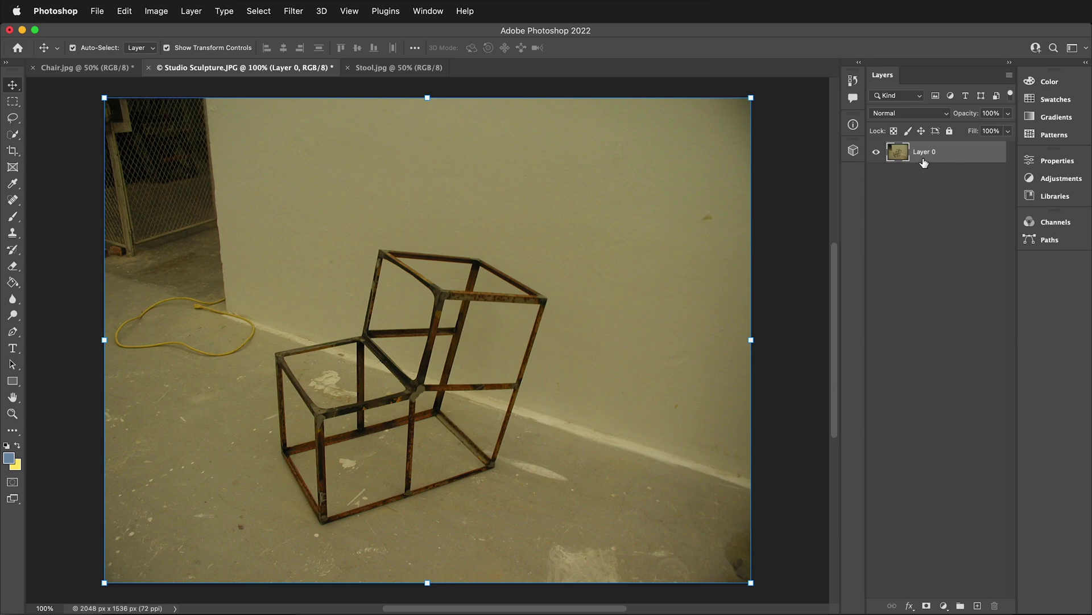
# Add a Curves adjustment with the white point sampled from the floor and the gray point from the floor.
pyautogui.click(944, 607)
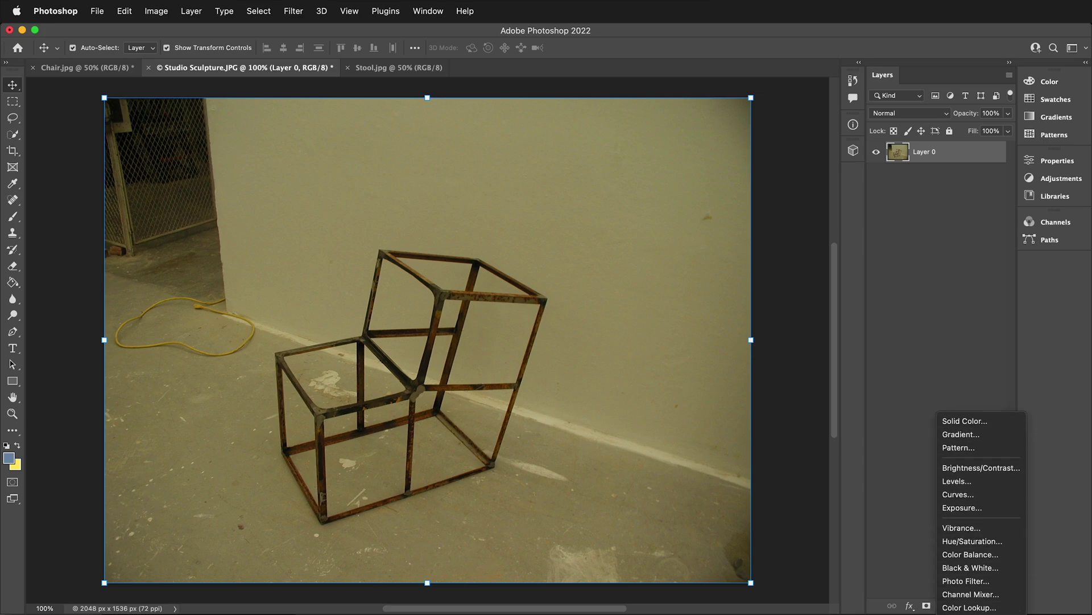
pyautogui.click(979, 476)
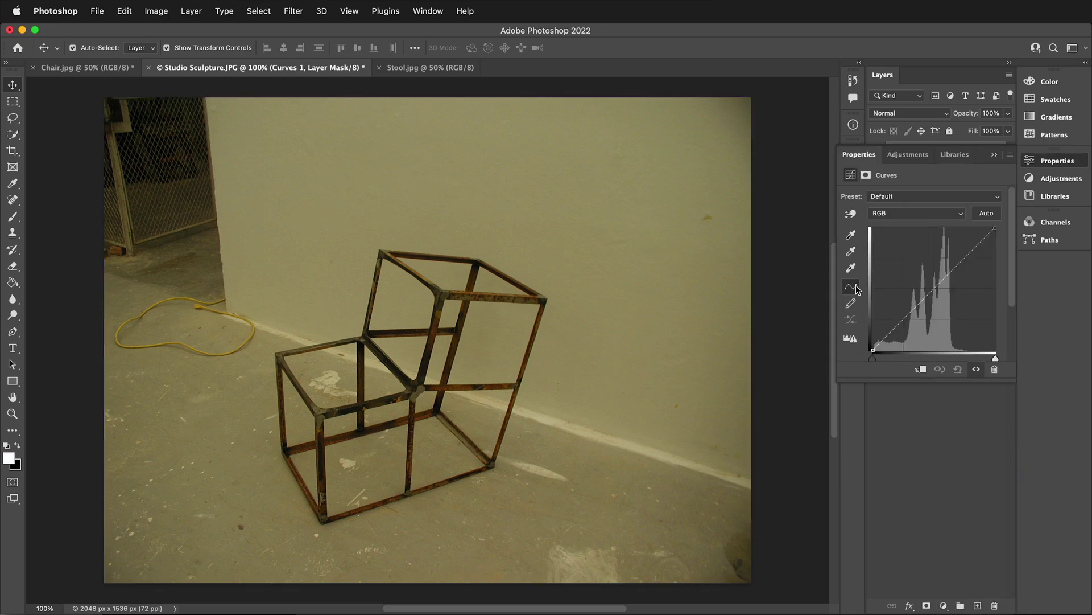
pyautogui.click(855, 271)
pyautogui.click(638, 190)
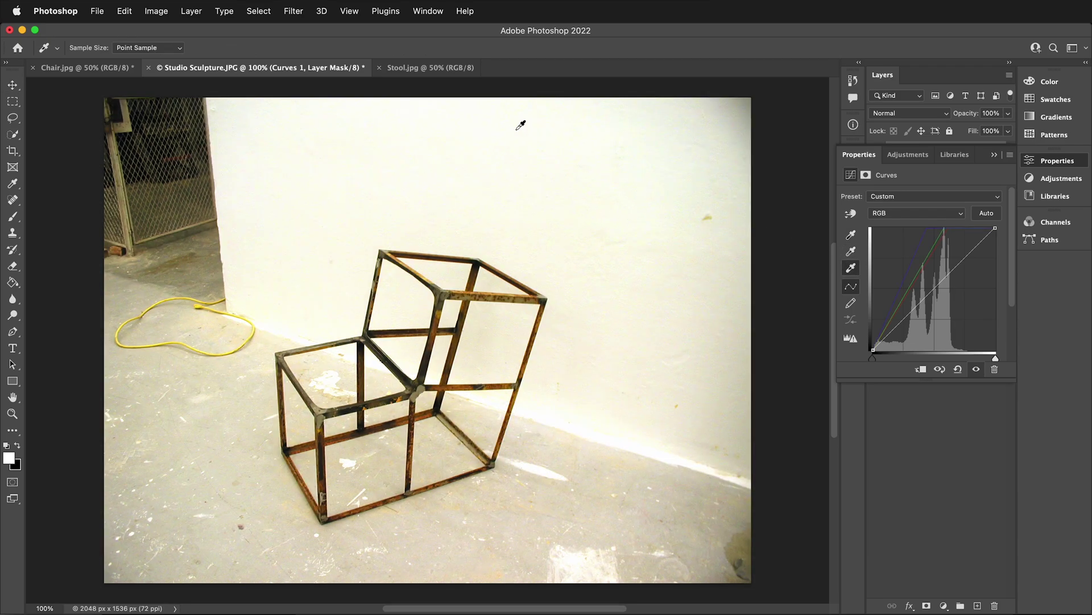
pyautogui.click(535, 469)
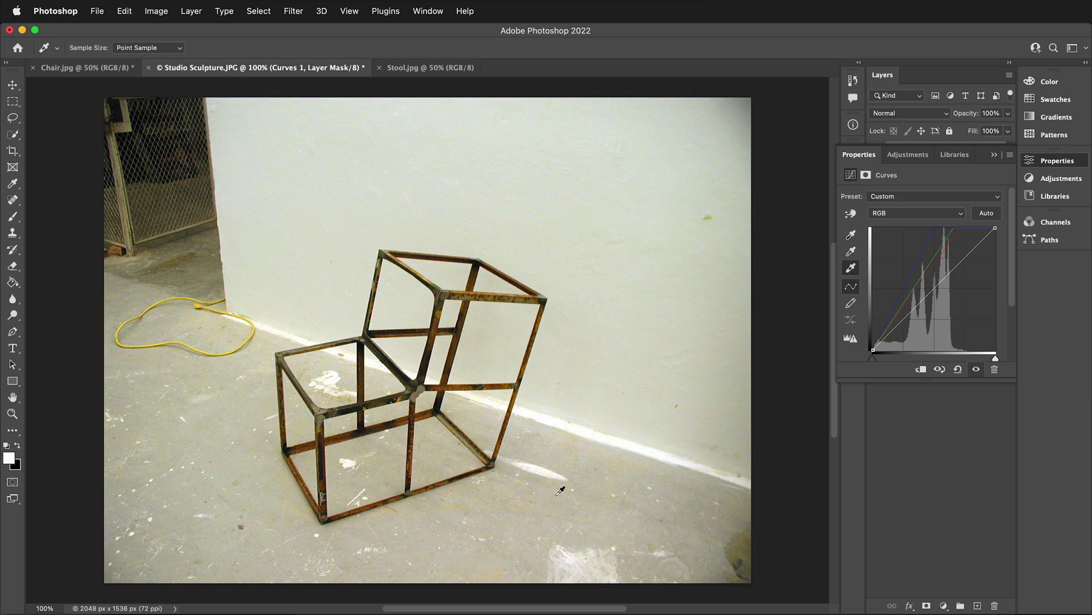
pyautogui.click(852, 252)
pyautogui.click(487, 534)
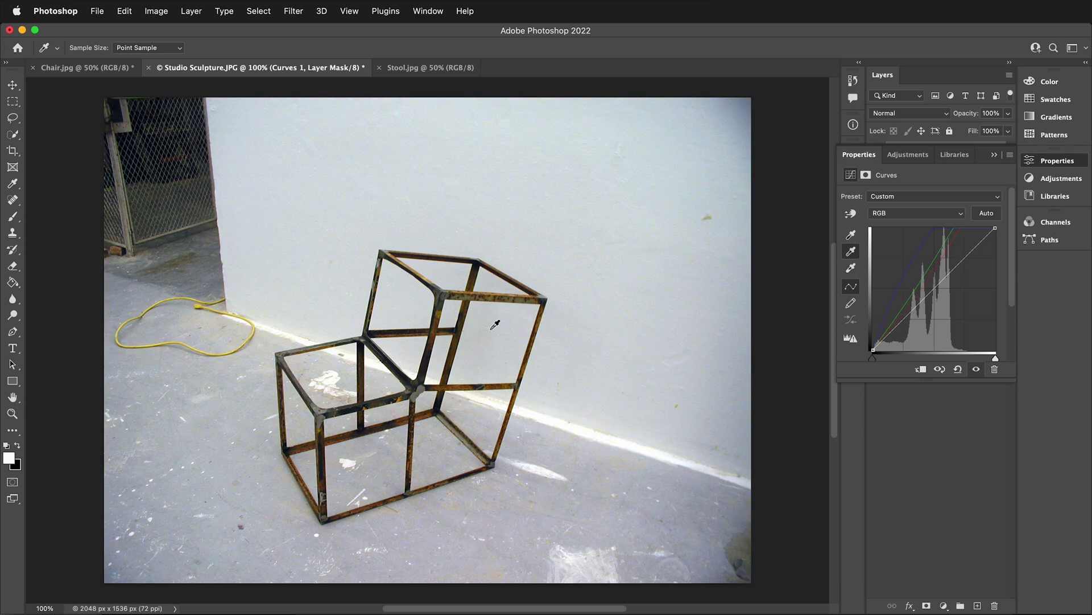
pyautogui.click(620, 472)
pyautogui.click(463, 538)
# Delete the Curves 1 adjustment layer and its mask, leaving only Layer 0.
pyautogui.click(957, 491)
pyautogui.press('v')
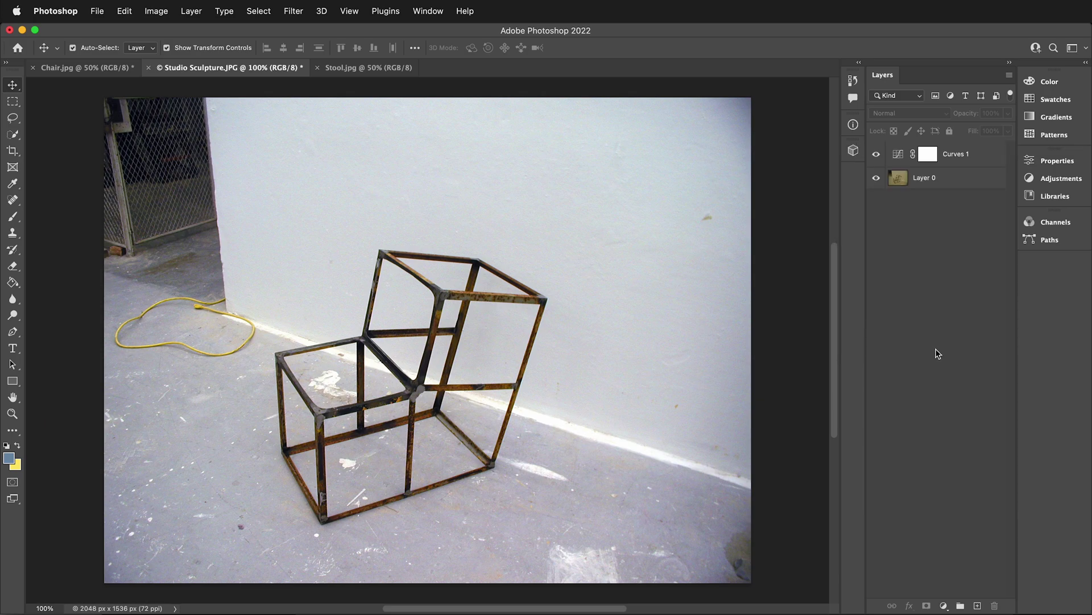
pyautogui.click(973, 161)
pyautogui.click(993, 607)
pyautogui.click(533, 238)
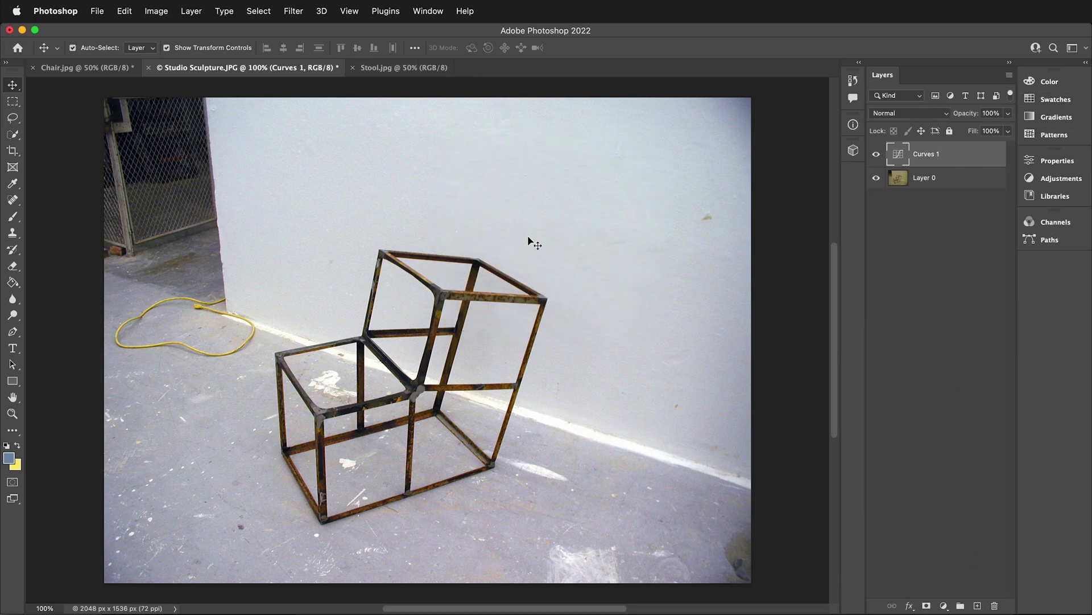
pyautogui.click(995, 606)
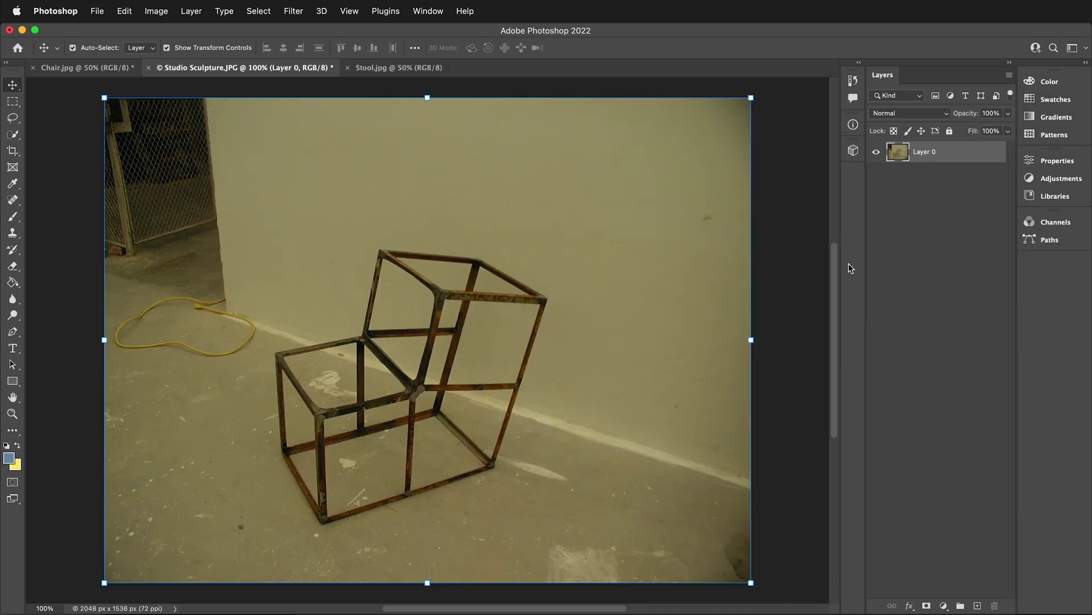
# Create a new Layer 1 above the photo and fill it with 50% Gray.
pyautogui.click(979, 607)
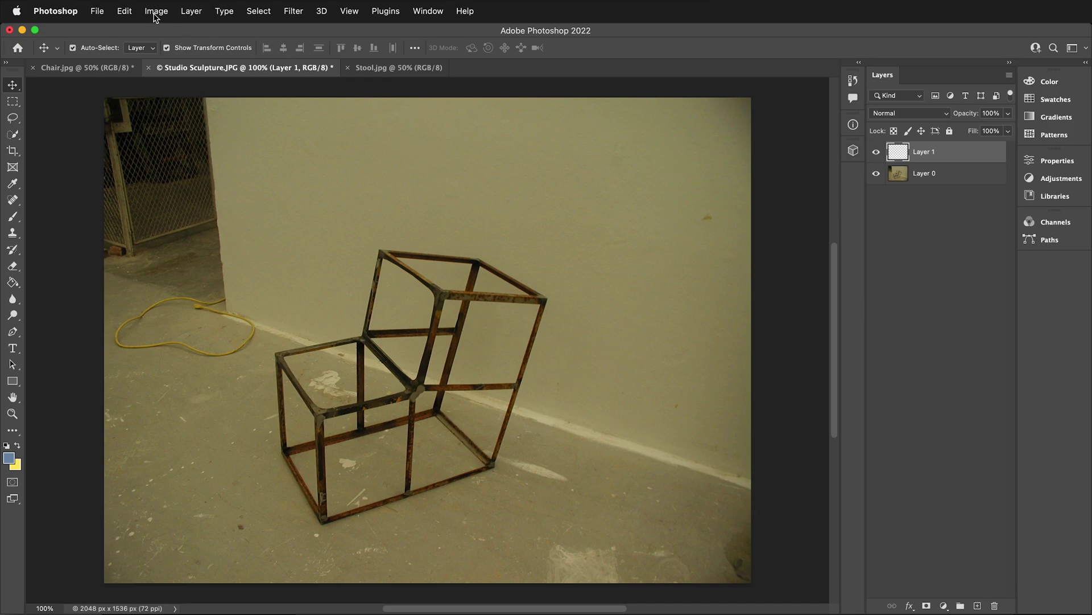
pyautogui.click(124, 11)
pyautogui.click(141, 208)
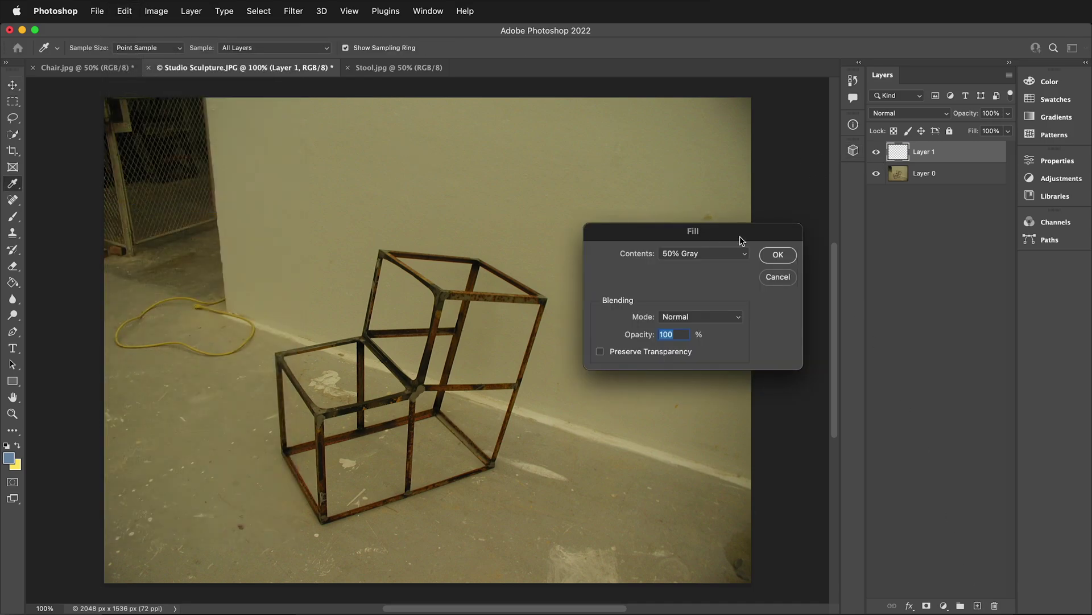
pyautogui.click(711, 255)
pyautogui.click(716, 258)
pyautogui.click(704, 360)
pyautogui.click(777, 255)
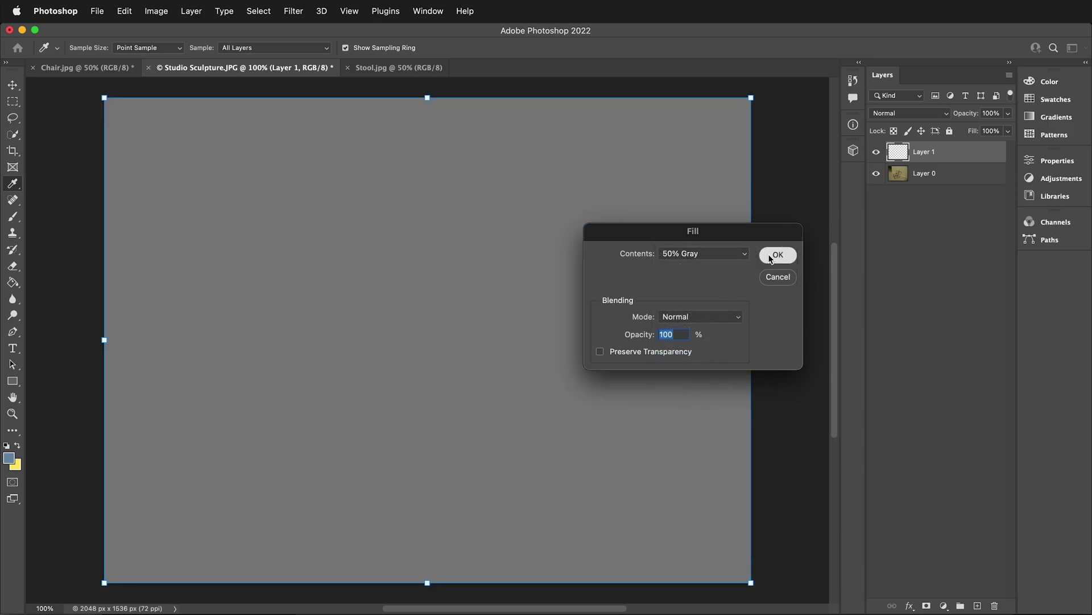
pyautogui.press('v')
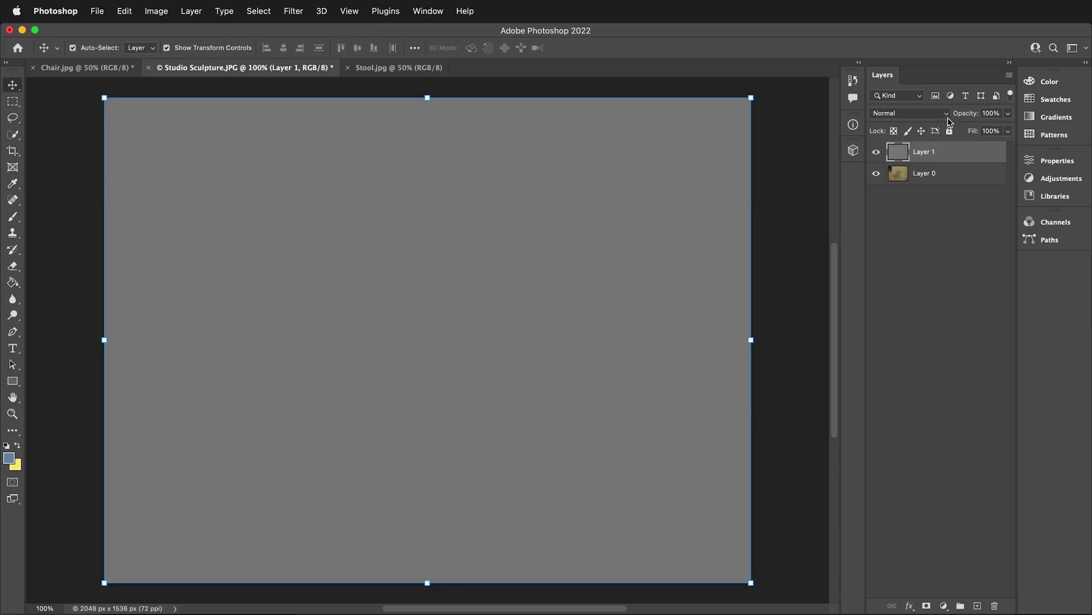
# Change Layer 1's blend mode to Difference.
pyautogui.click(895, 116)
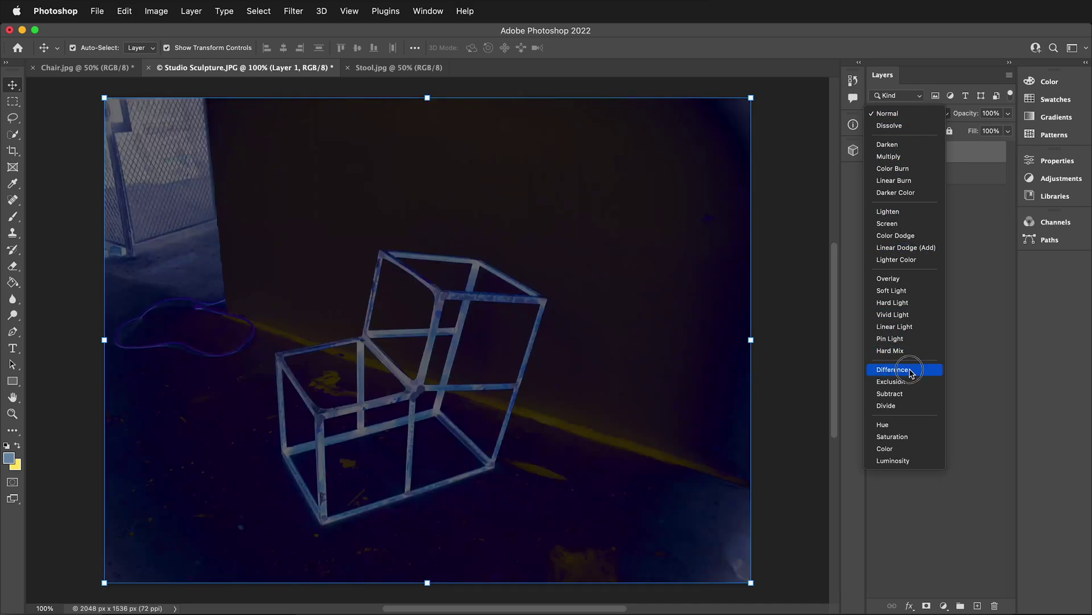
pyautogui.click(911, 370)
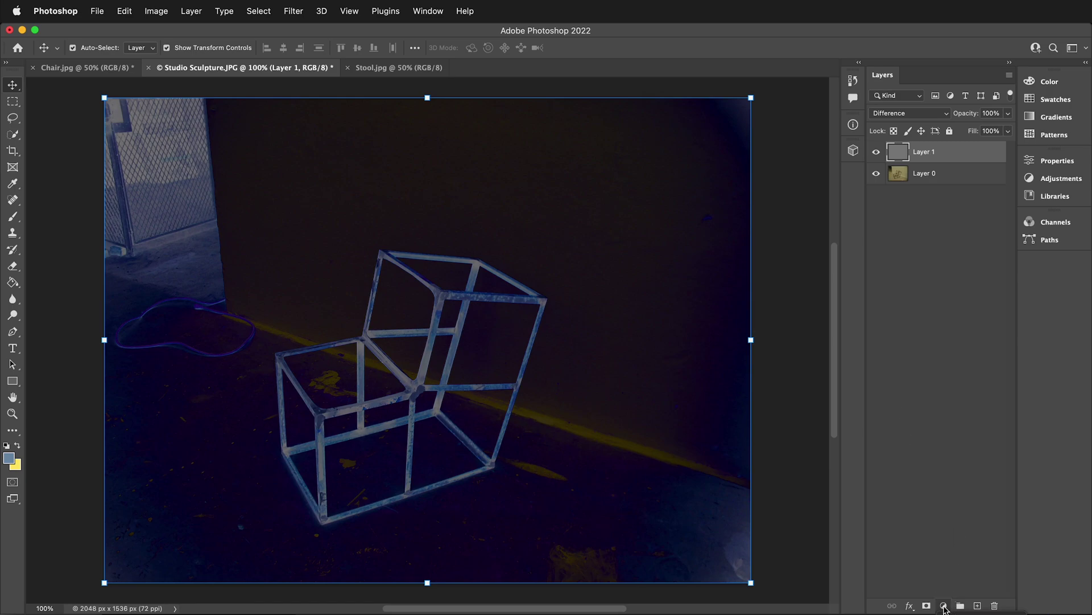
pyautogui.click(943, 605)
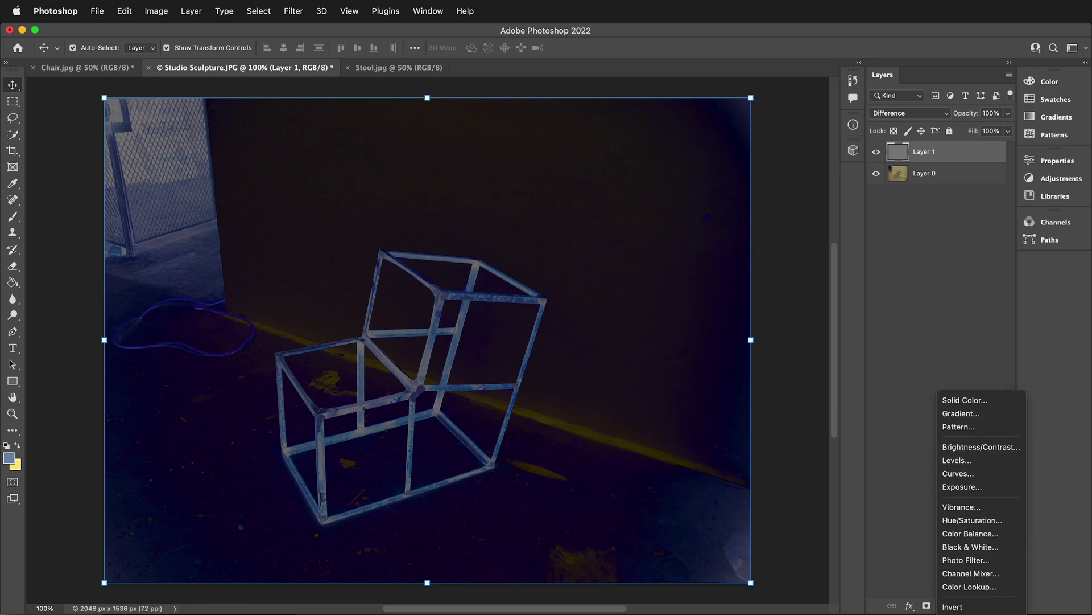
# Add a Threshold adjustment layer and set its Threshold Level to 10.
pyautogui.click(962, 606)
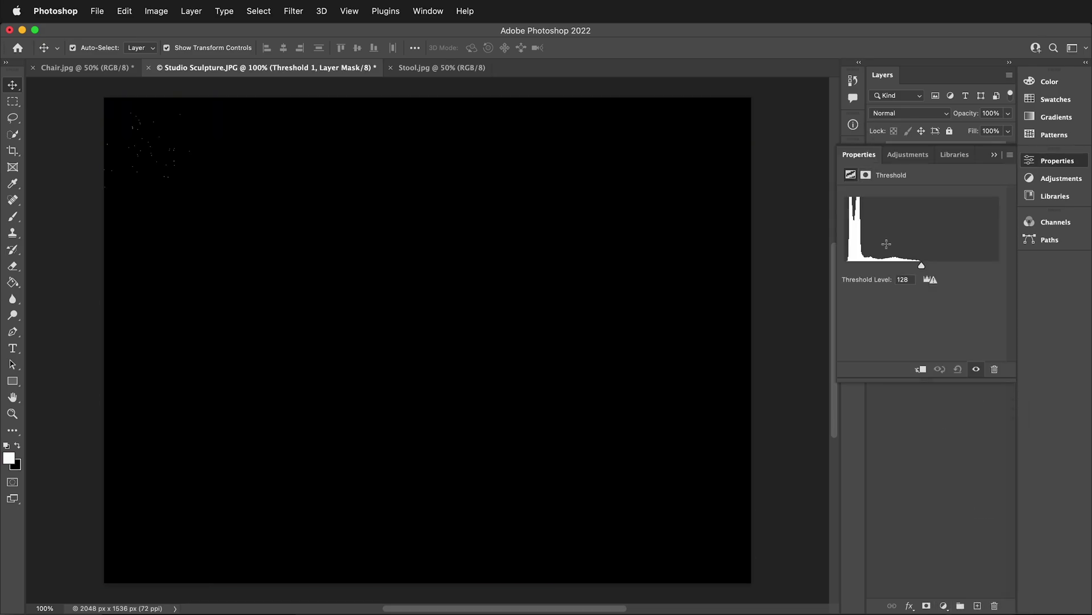
pyautogui.moveTo(922, 266); pyautogui.dragTo(845, 267)
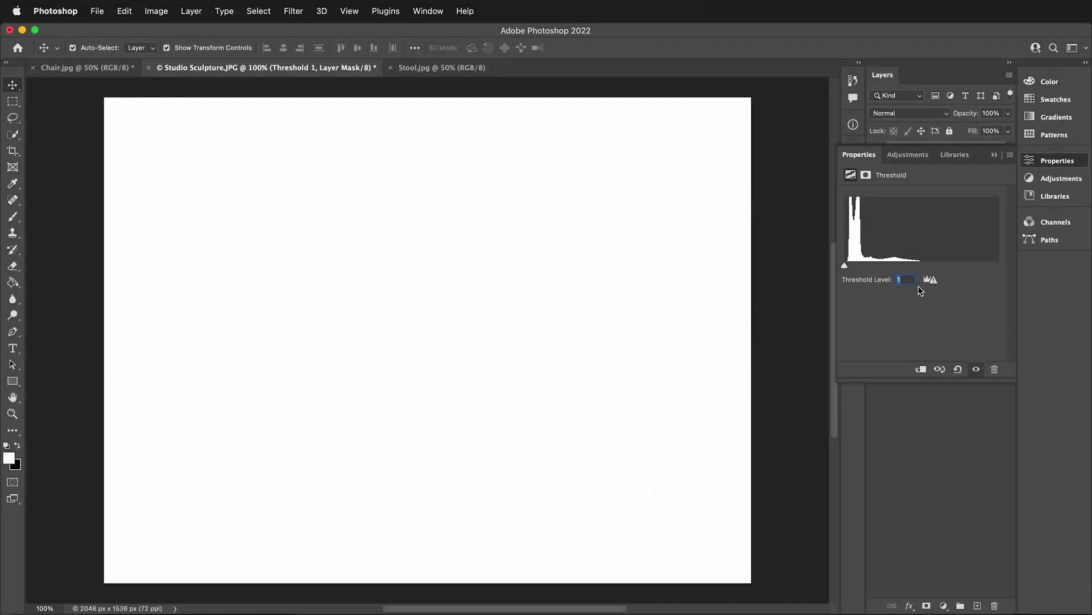
pyautogui.press('Up')
pyautogui.press('Up')
pyautogui.press('Up')
pyautogui.press('Up')
pyautogui.press('Up')
pyautogui.press('Up')
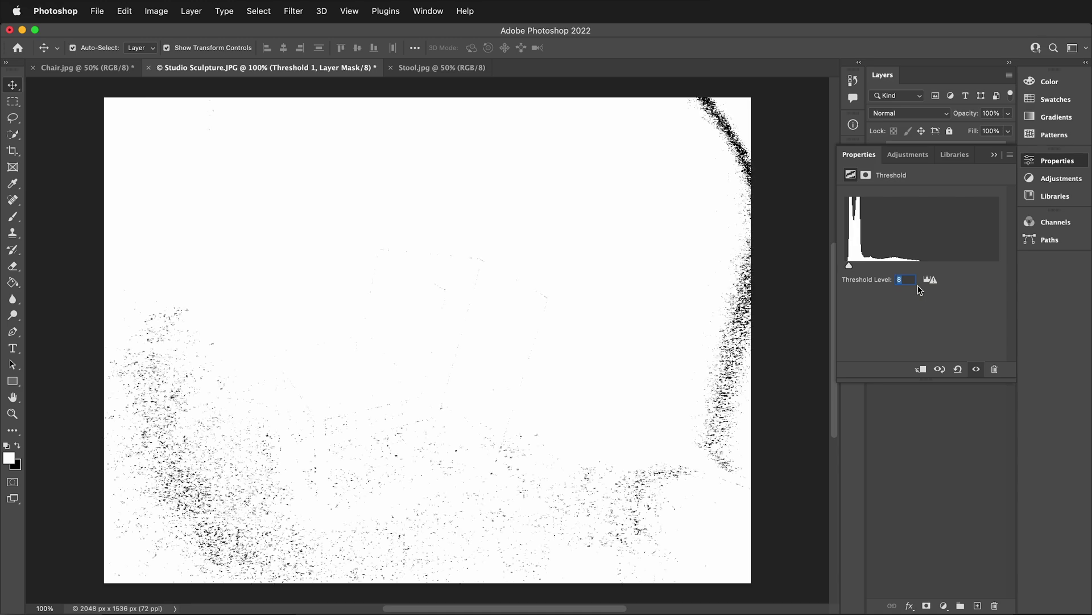
pyautogui.press('Up')
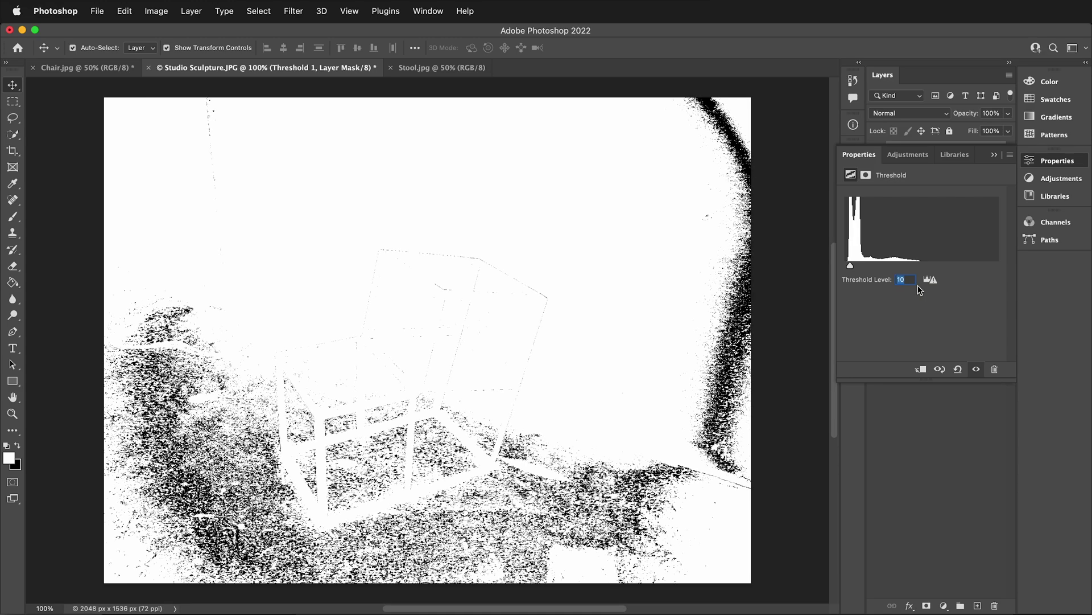
pyautogui.press('Down')
pyautogui.press('Up')
# Select the Eyedropper tool and check the Info panel's colour readout with F8.
pyautogui.click(12, 184)
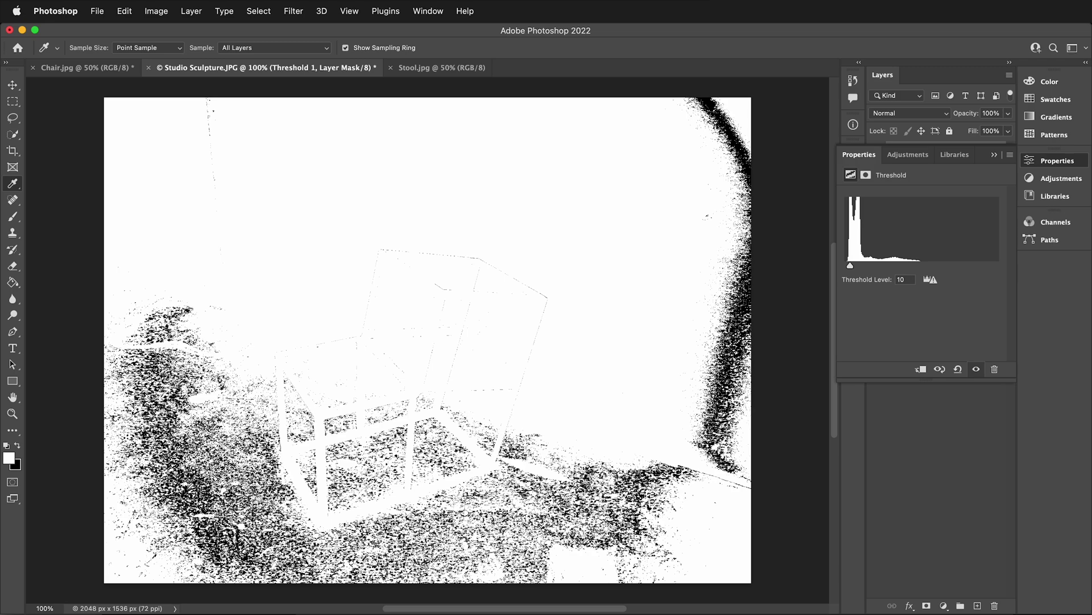
pyautogui.press('F8')
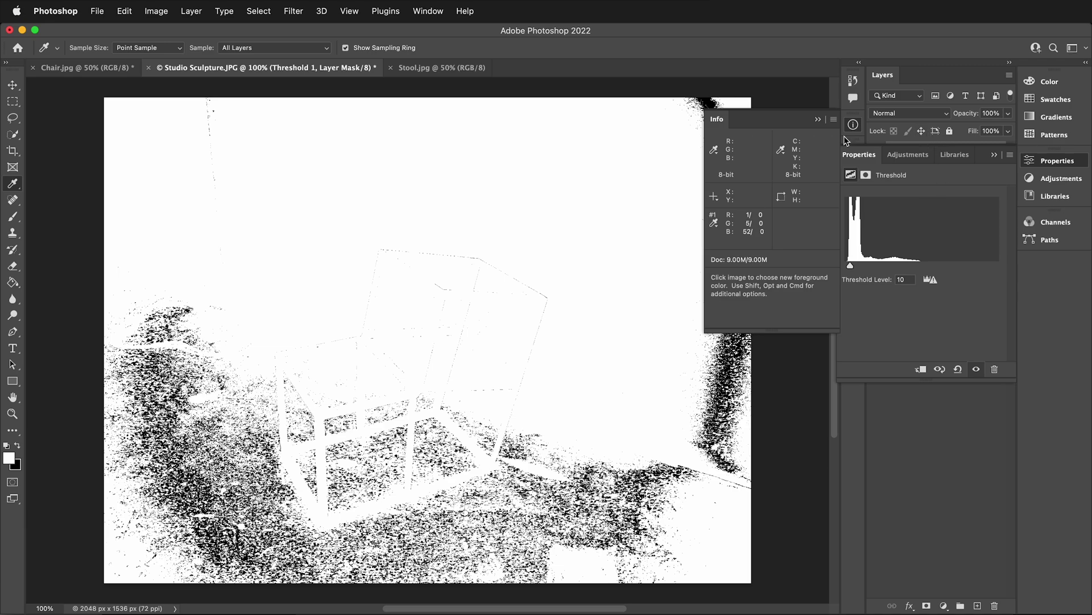
pyautogui.click(817, 119)
pyautogui.click(994, 155)
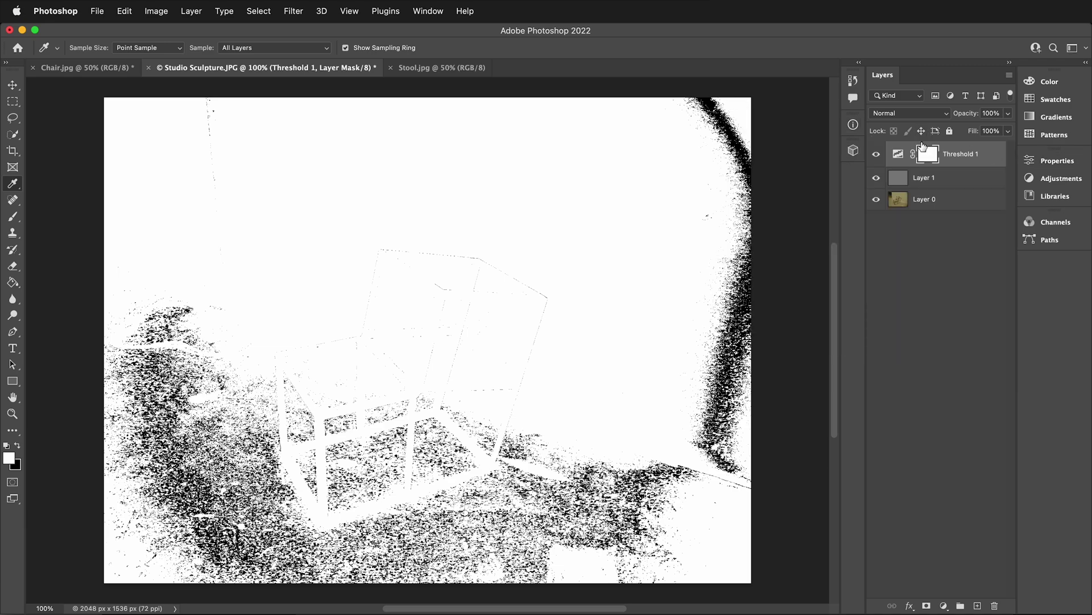
# Hide Threshold 1 and the gray Layer 1, then add a Curves adjustment above Layer 0.
pyautogui.click(877, 153)
pyautogui.click(876, 178)
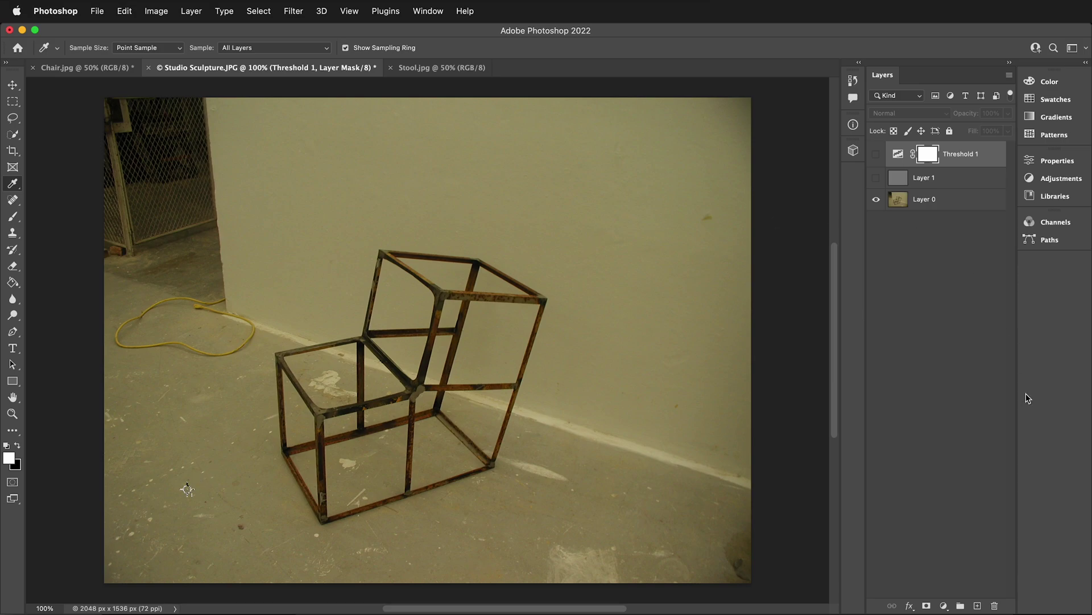
pyautogui.click(932, 208)
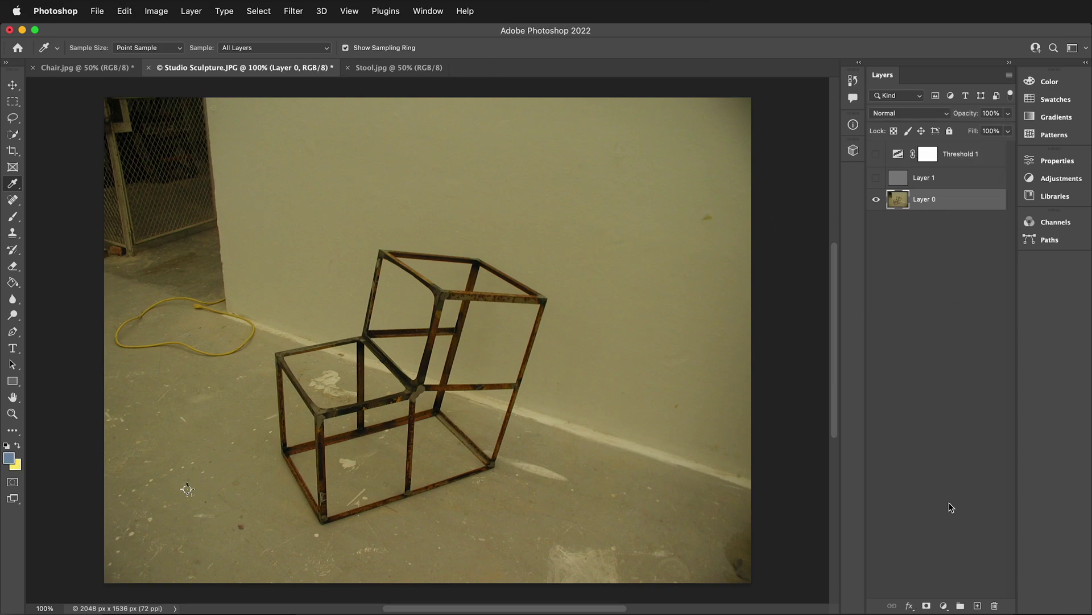
pyautogui.click(945, 606)
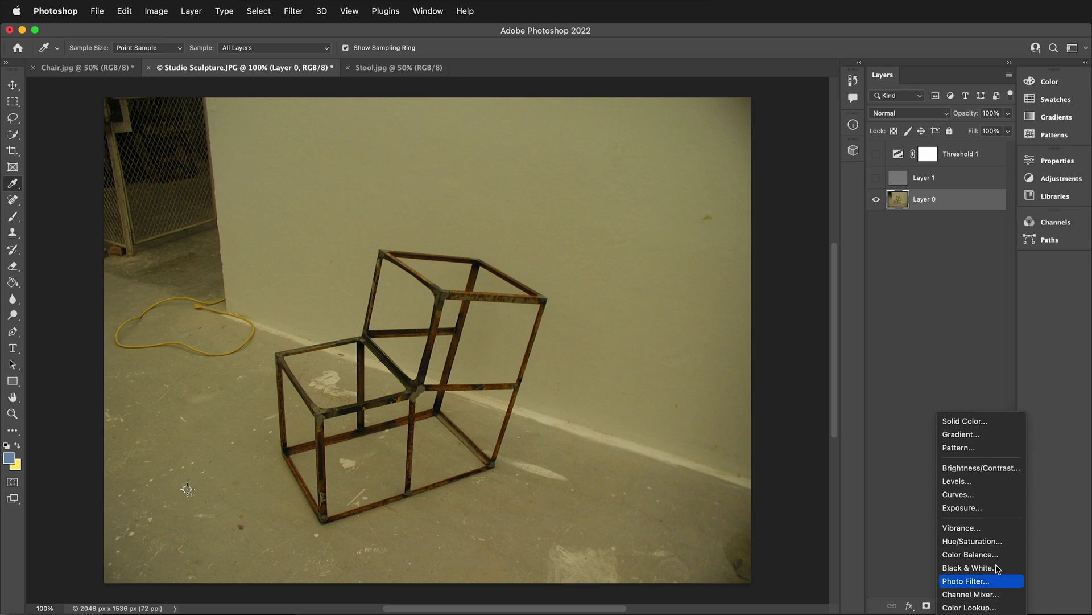
pyautogui.click(979, 490)
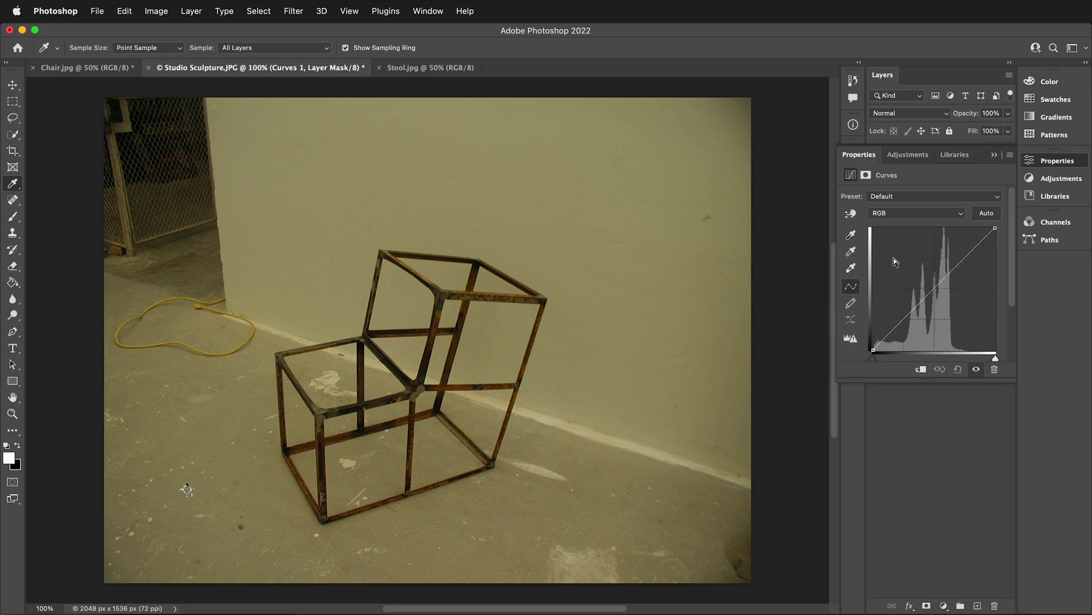
# Set the Curves gray point by sampling the concrete floor of the sculpture photo.
pyautogui.click(851, 251)
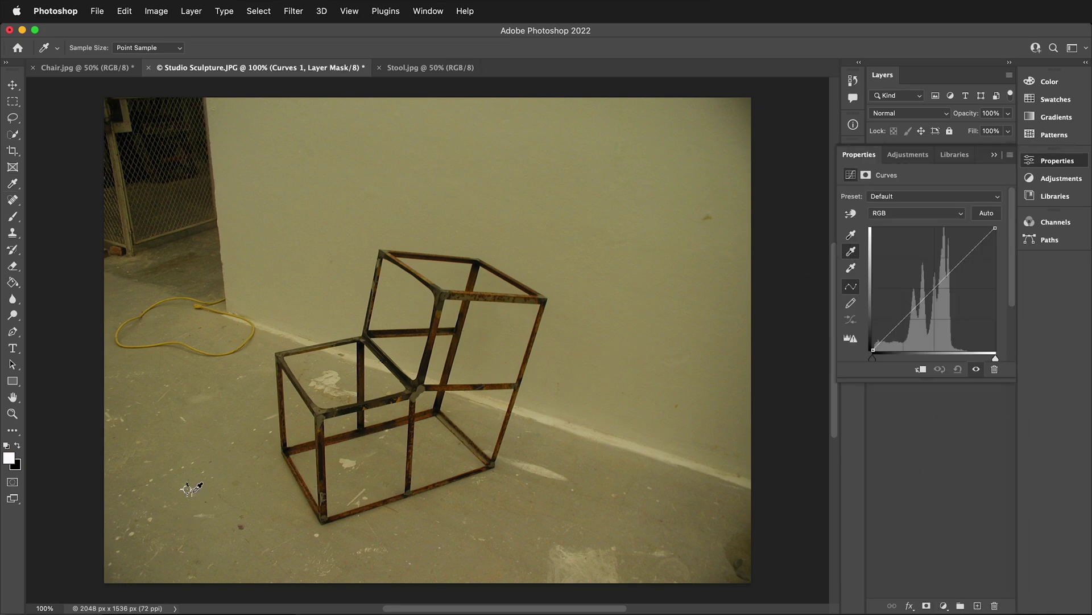
pyautogui.click(189, 488)
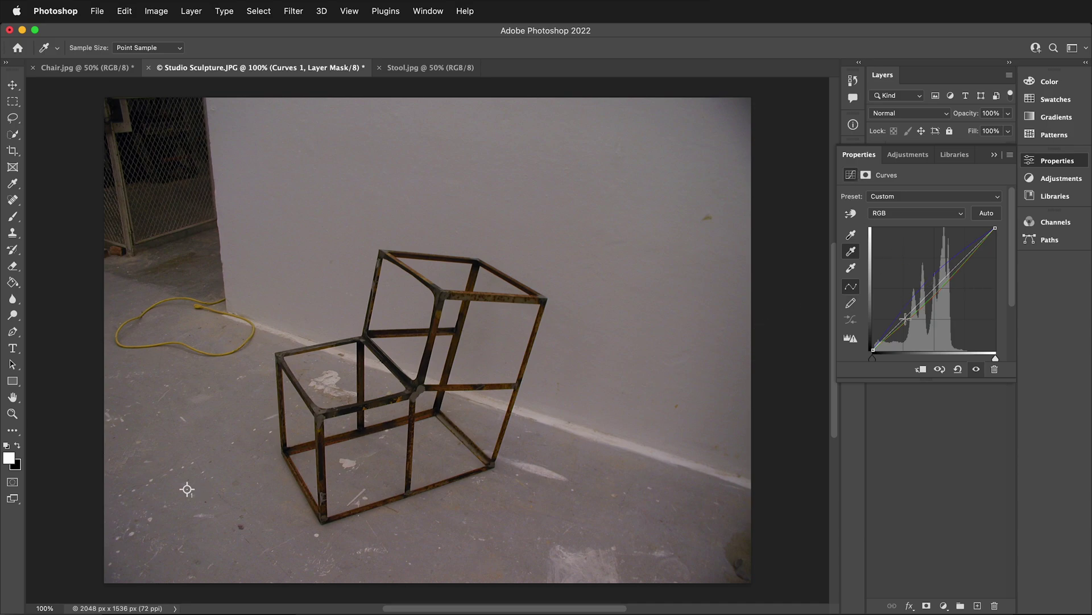
# Lower a shadow point and raise a highlight point on the RGB curve to brighten the photo.
pyautogui.moveTo(905, 318); pyautogui.dragTo(908, 323)
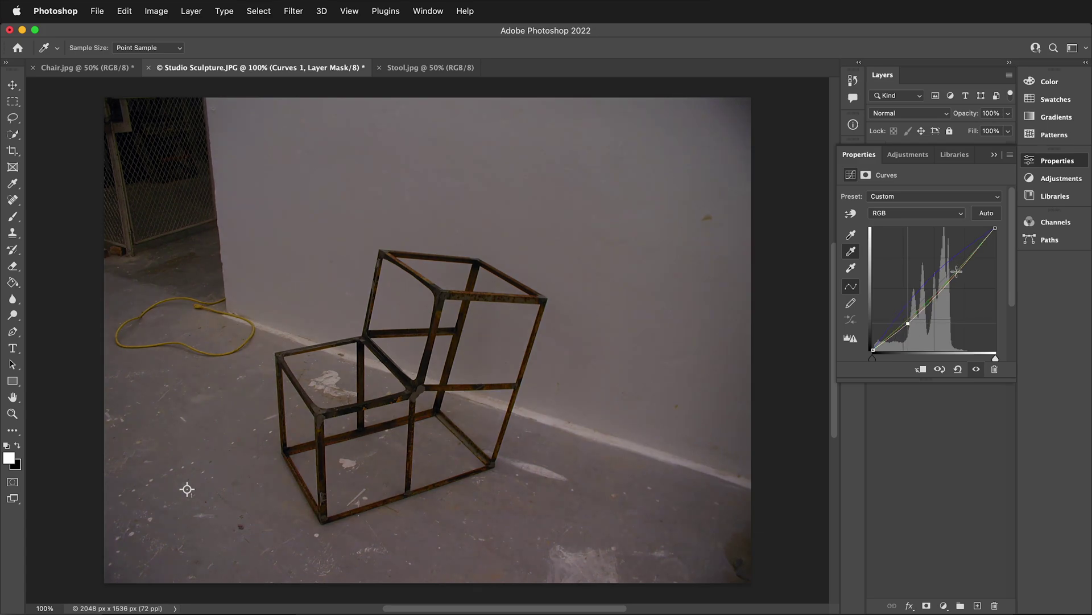
pyautogui.moveTo(957, 272); pyautogui.dragTo(954, 258)
pyautogui.moveTo(908, 323); pyautogui.dragTo(906, 329)
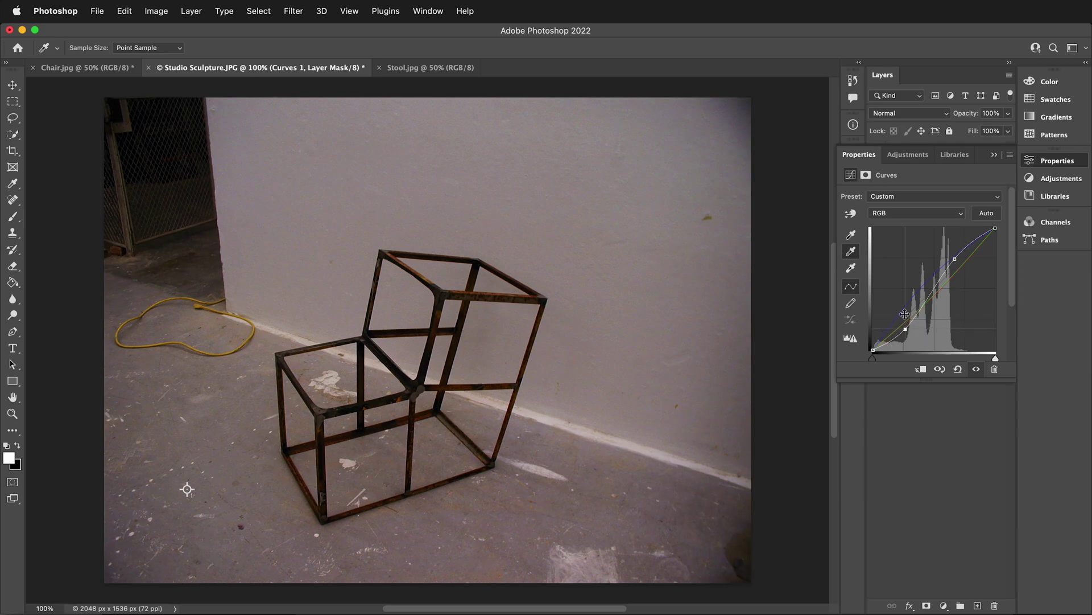
pyautogui.moveTo(955, 259); pyautogui.dragTo(942, 263)
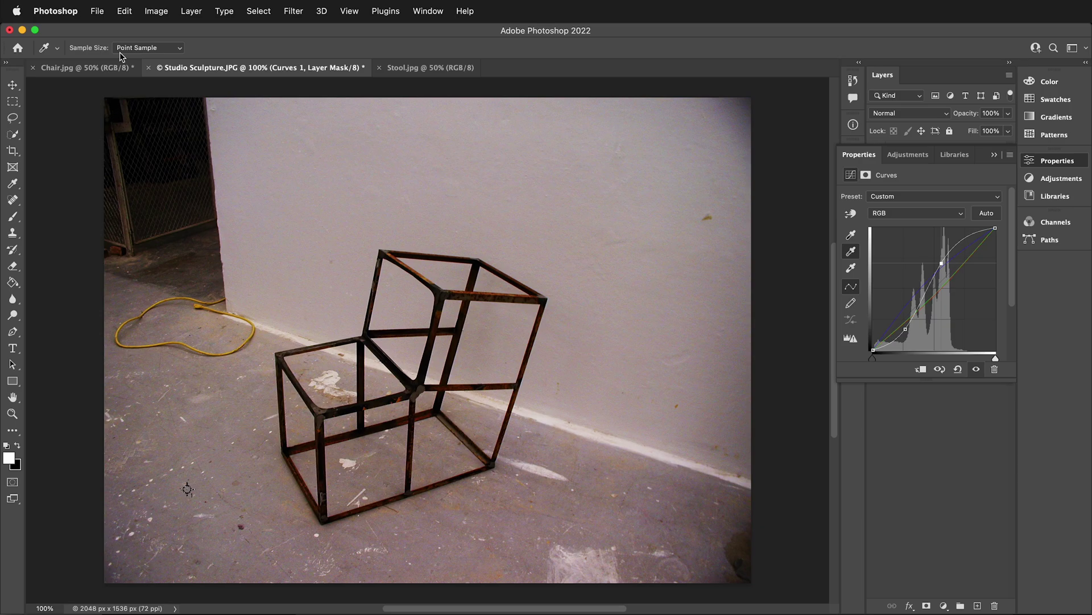
# In Stool.jpg, convert the locked Background into an editable Layer 0.
pyautogui.click(432, 71)
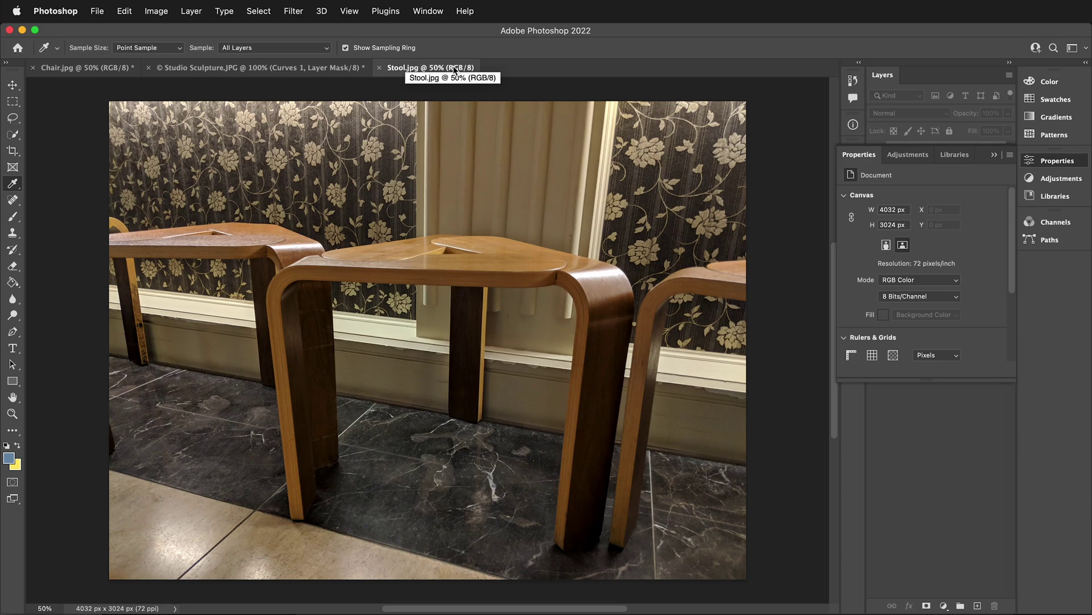
pyautogui.click(994, 154)
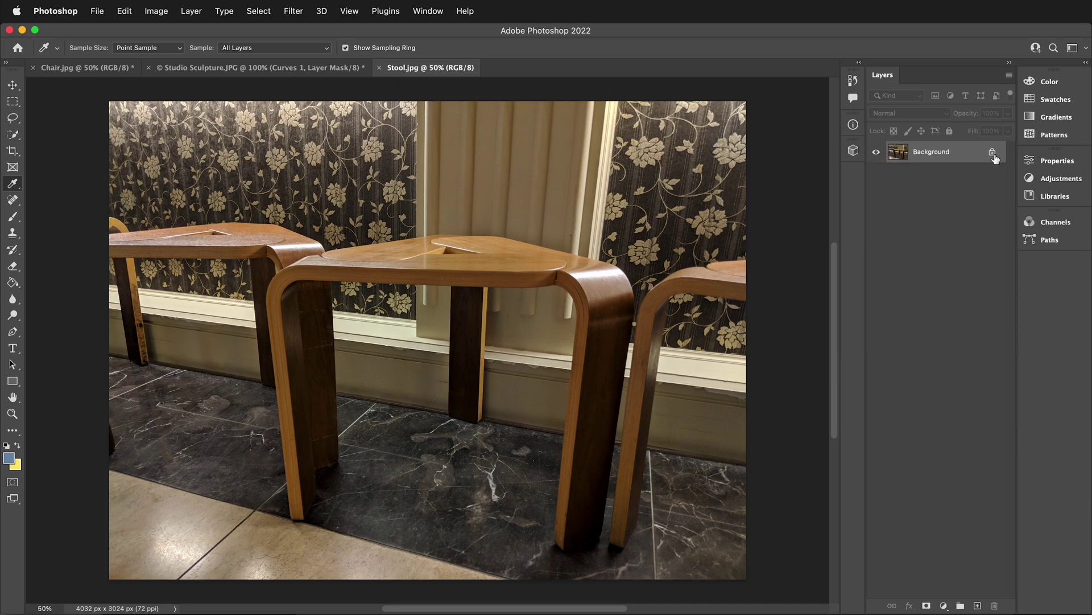
pyautogui.doubleClick(954, 162)
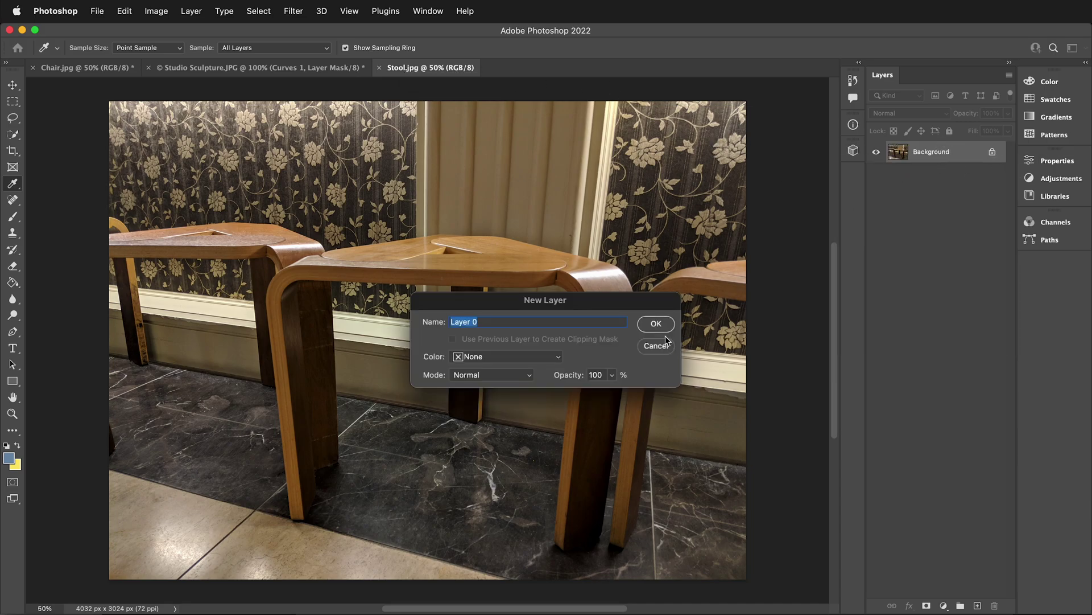
pyautogui.click(660, 318)
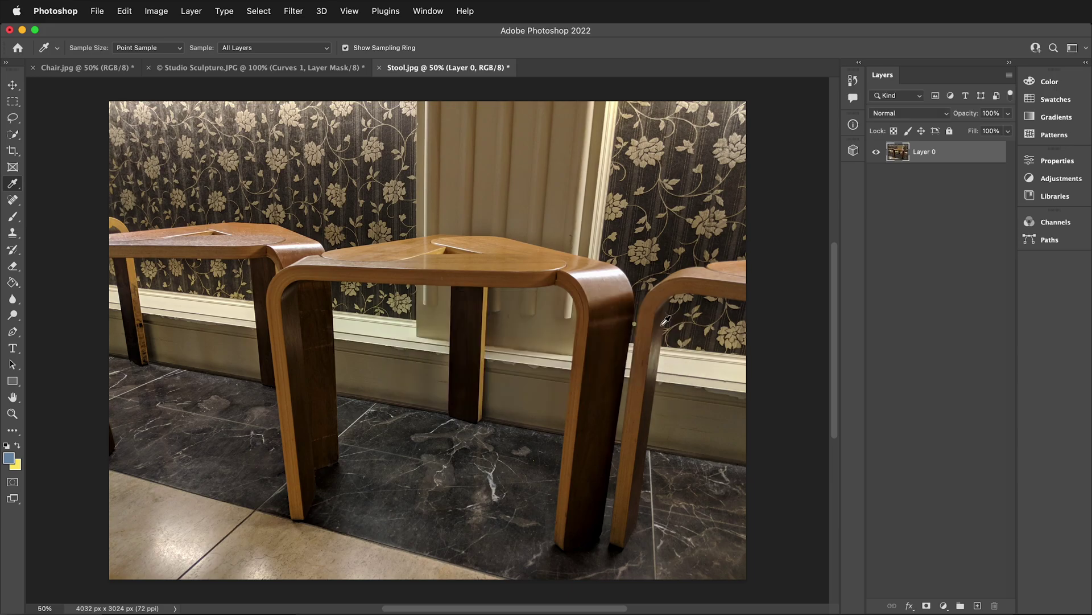
# Add a new Layer 1 filled with 50% Gray and set it to Difference blending.
pyautogui.click(977, 605)
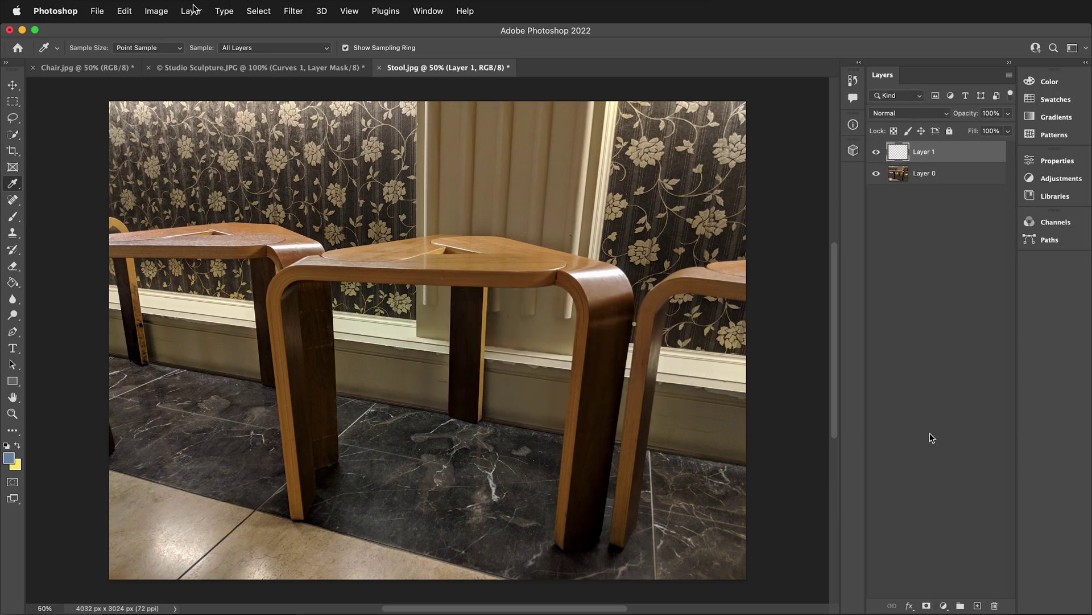
pyautogui.click(128, 11)
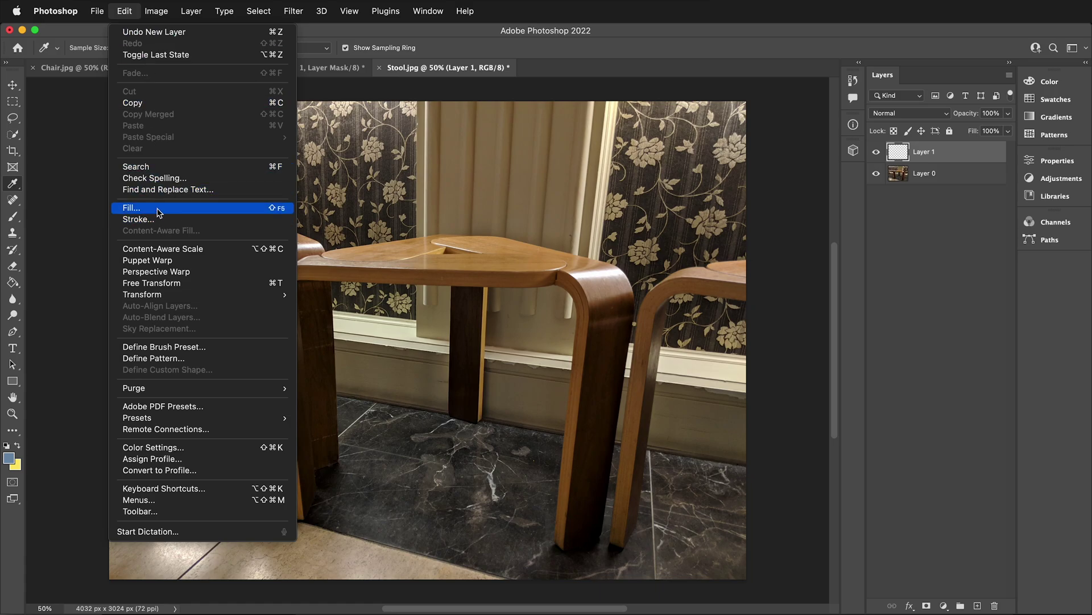
pyautogui.click(132, 208)
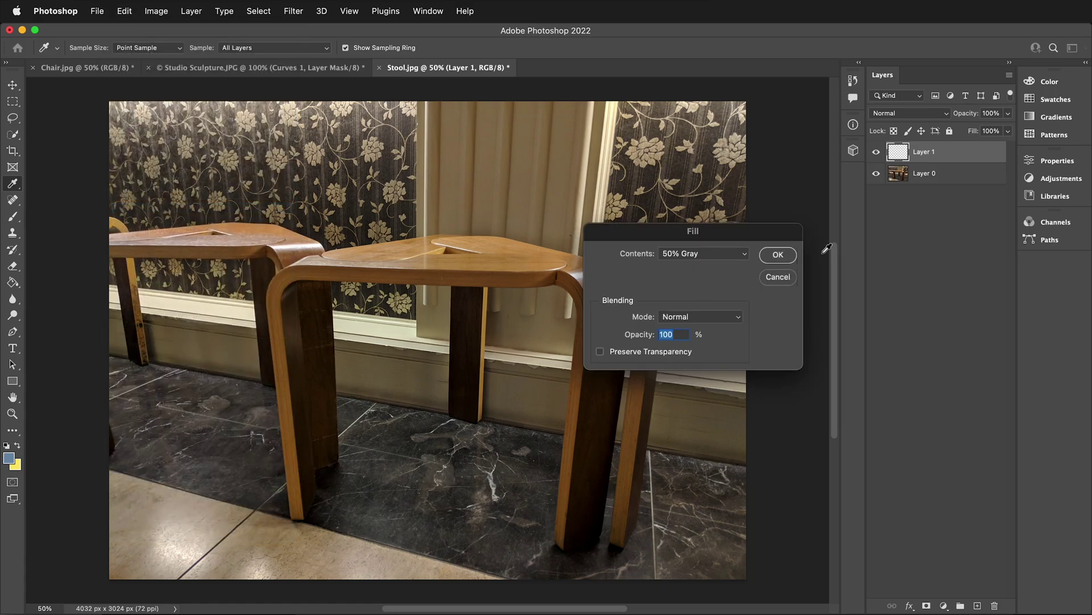
pyautogui.click(788, 255)
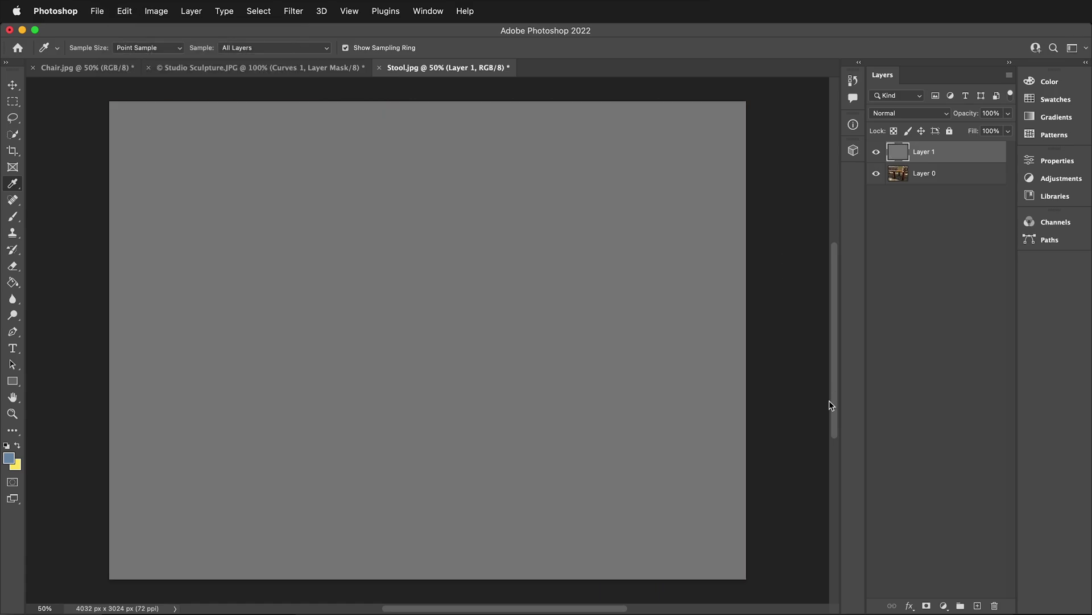
pyautogui.click(926, 115)
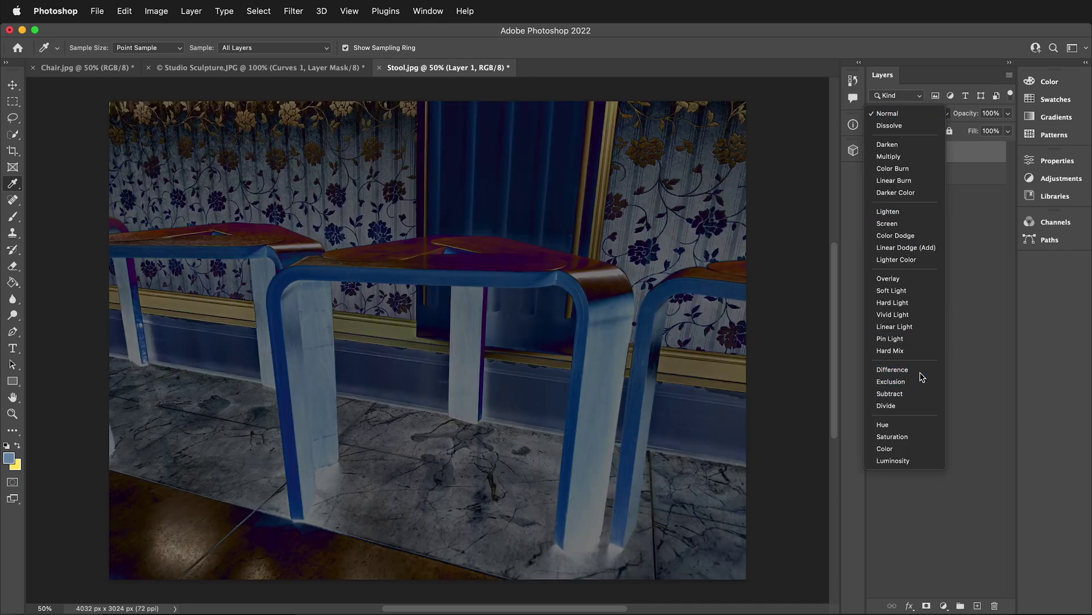
pyautogui.click(913, 370)
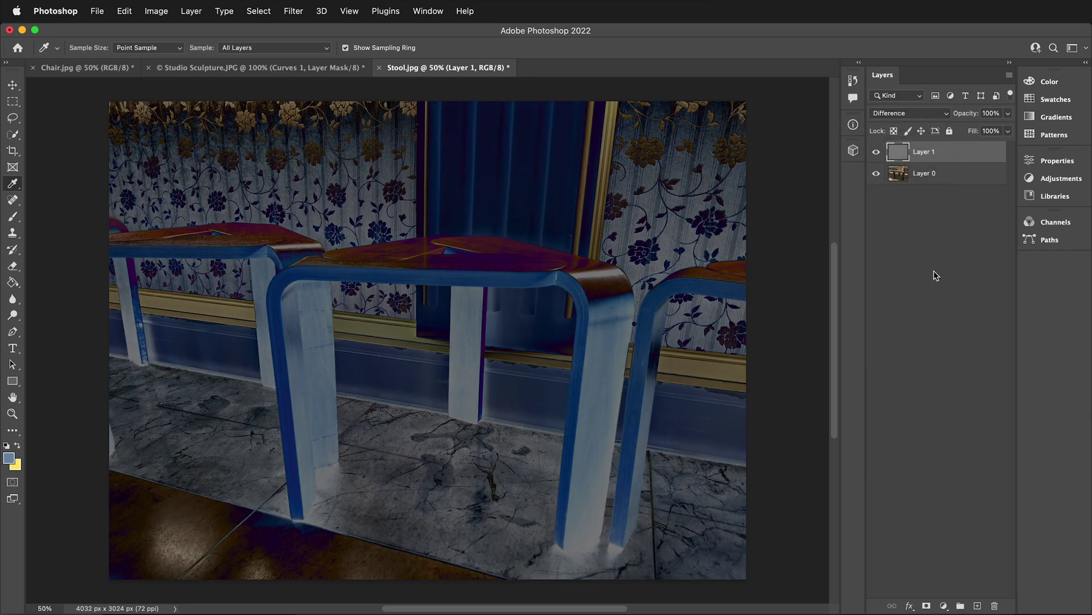
# Add a Threshold adjustment layer and set its level to 13 to reveal the darkest spots.
pyautogui.click(944, 605)
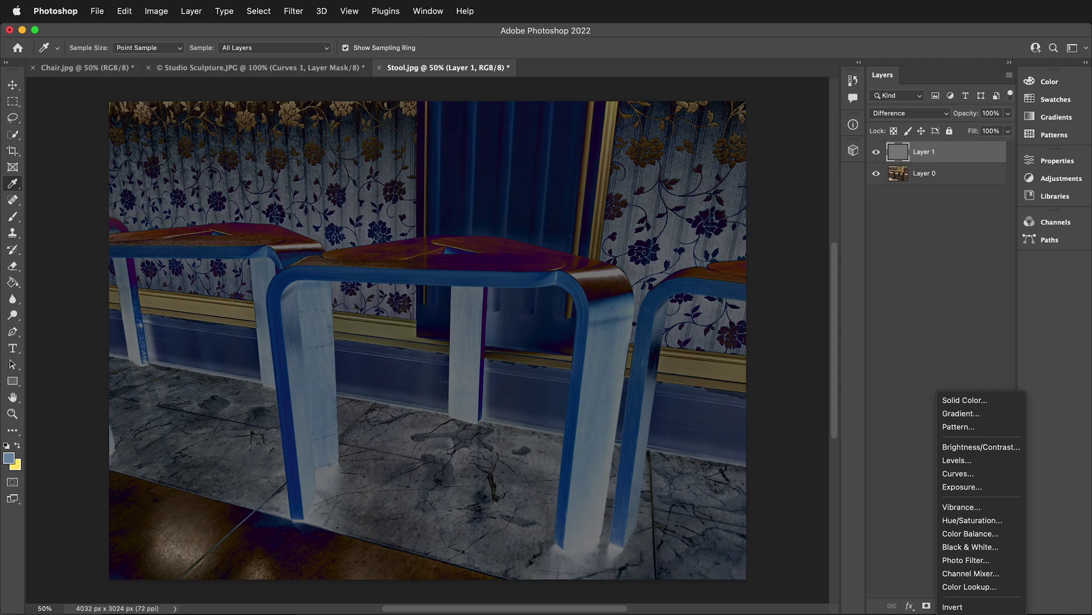
pyautogui.click(967, 603)
pyautogui.moveTo(921, 266); pyautogui.dragTo(824, 271)
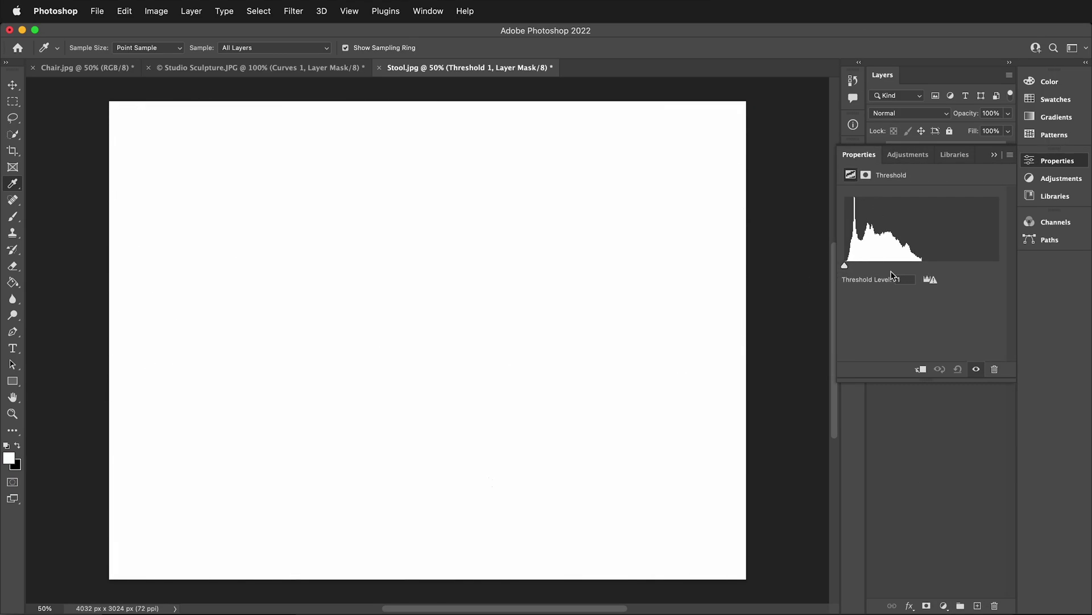
pyautogui.click(907, 279)
pyautogui.press('Up')
pyautogui.press('Up')
pyautogui.press('Up')
pyautogui.press('Up')
pyautogui.press('Up')
pyautogui.press('Up')
pyautogui.press('Up')
pyautogui.press('Up')
pyautogui.press('Up')
pyautogui.press('Up')
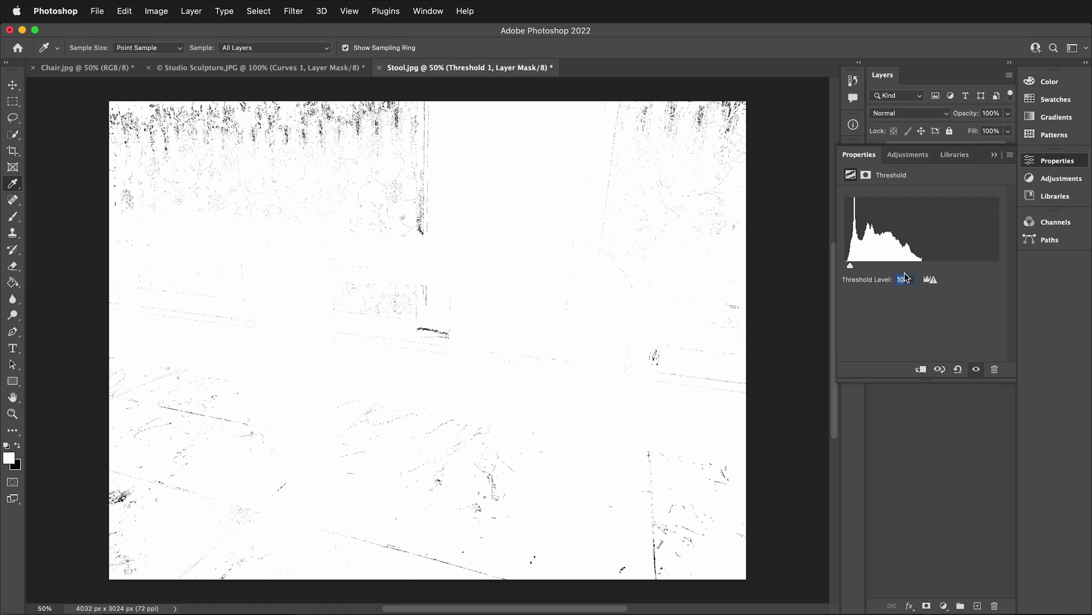
pyautogui.press('Up')
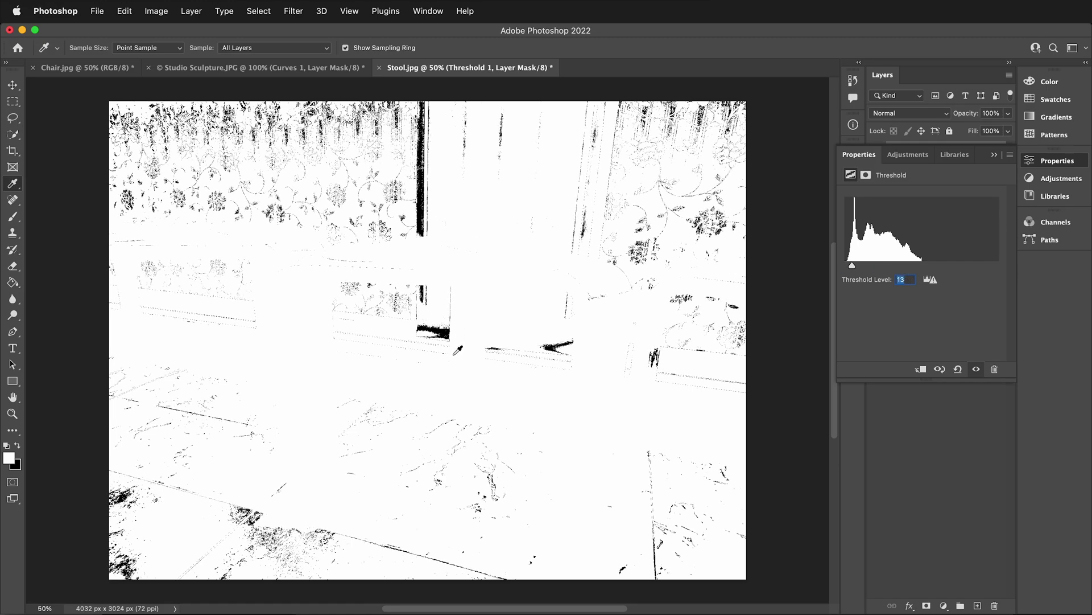
# Place a colour sampler on the darkest neutral spot, then hide Threshold 1 and Layer 1.
pyautogui.keyDown('shift'); pyautogui.click(422, 227); pyautogui.keyUp('shift')
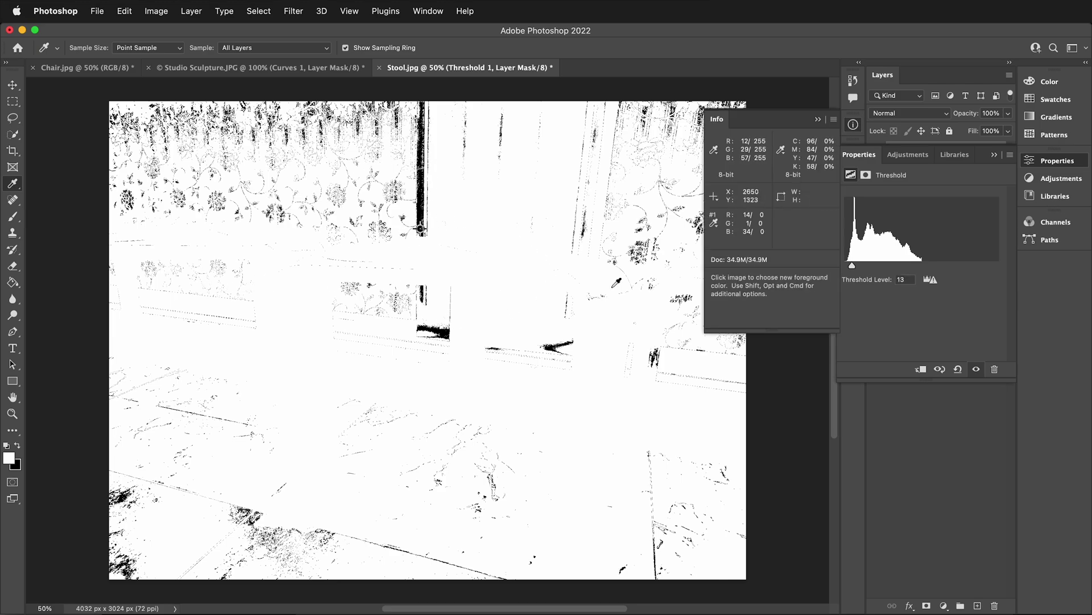
pyautogui.click(818, 120)
pyautogui.click(995, 154)
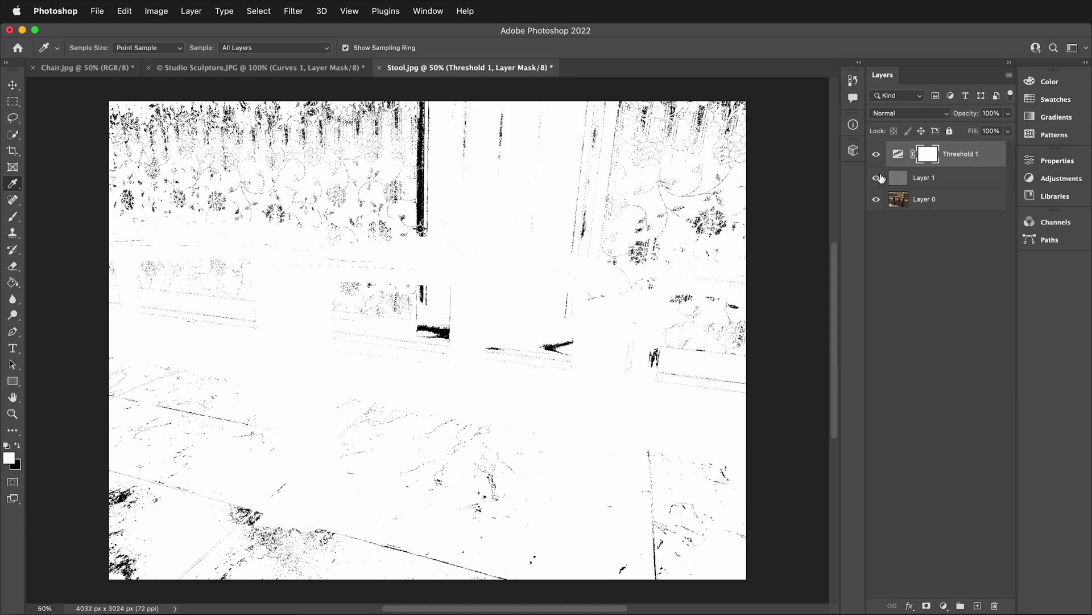
pyautogui.click(876, 153)
pyautogui.click(877, 177)
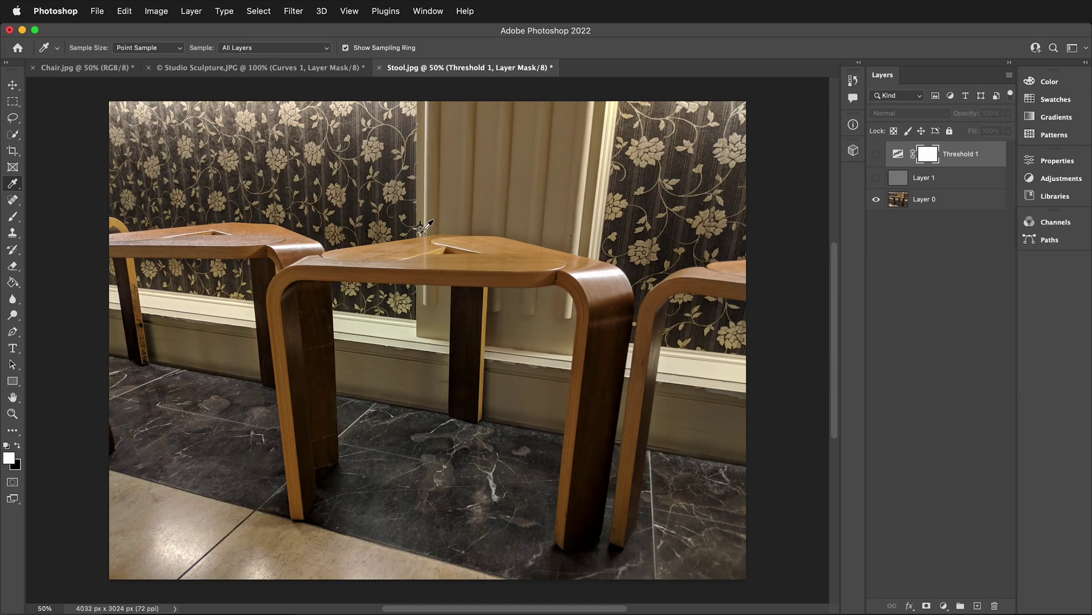
# Add a Curves layer above Layer 0 and set its gray point from the marked wall spot.
pyautogui.click(935, 197)
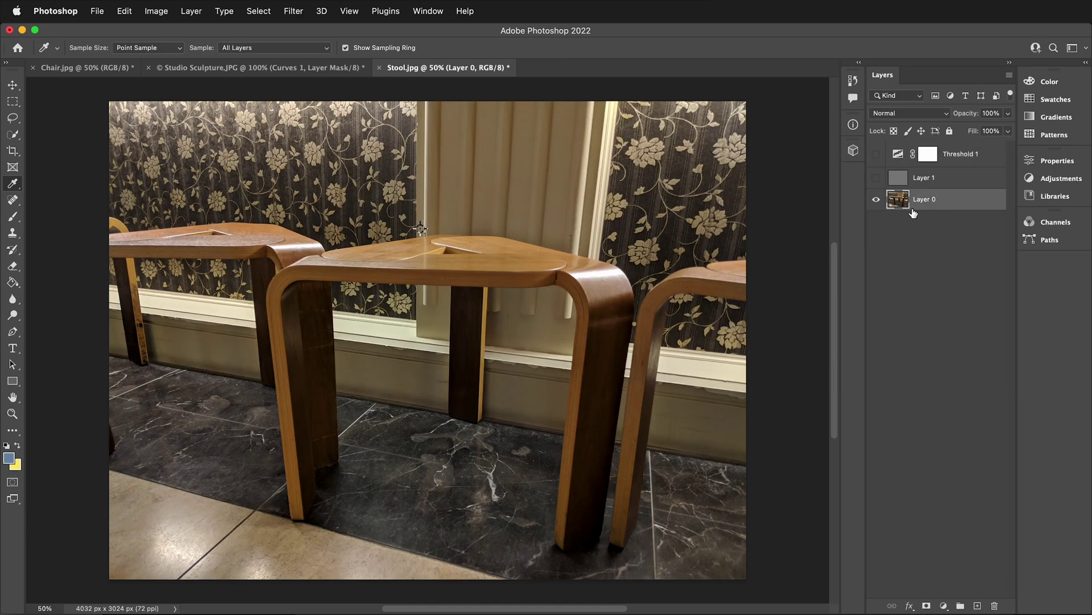
pyautogui.click(943, 606)
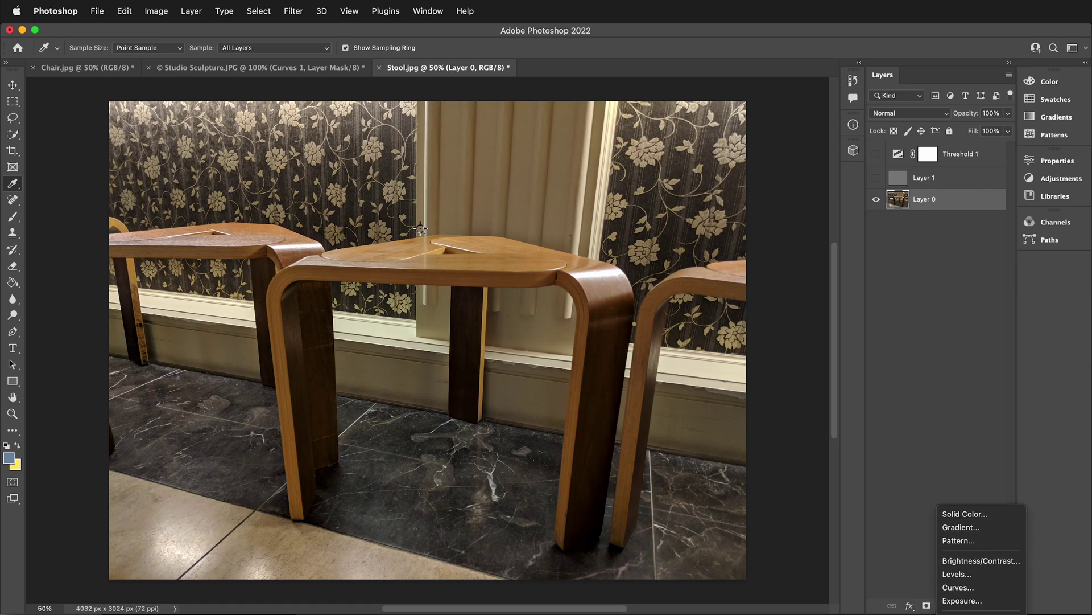
pyautogui.click(951, 473)
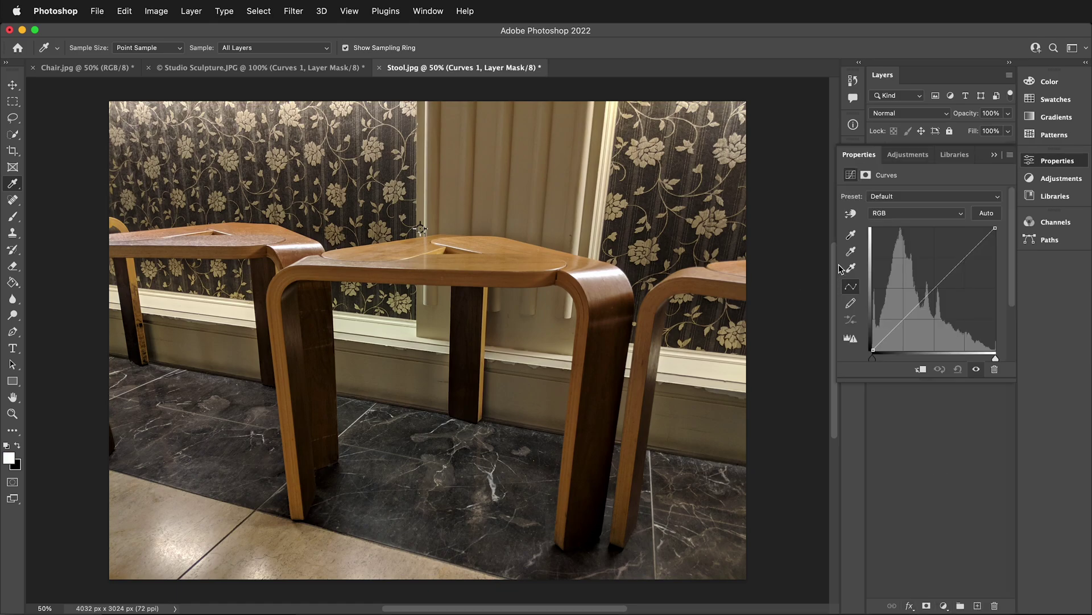
pyautogui.click(851, 251)
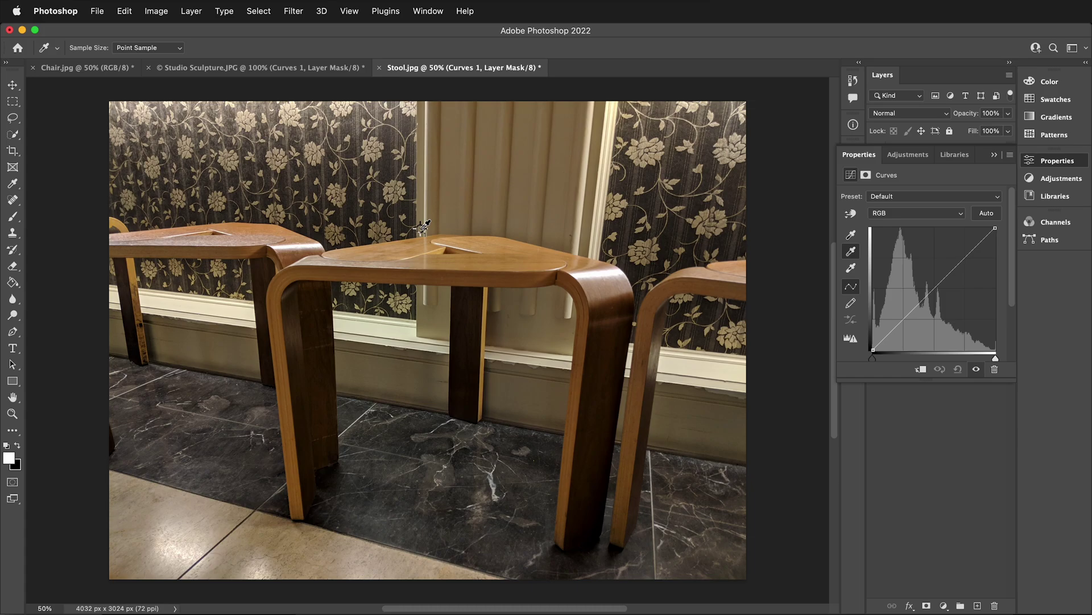
pyautogui.click(420, 229)
# Anchor a shadow point on the RGB curve and raise a highlight point to brighten the photo.
pyautogui.click(899, 327)
pyautogui.click(949, 275)
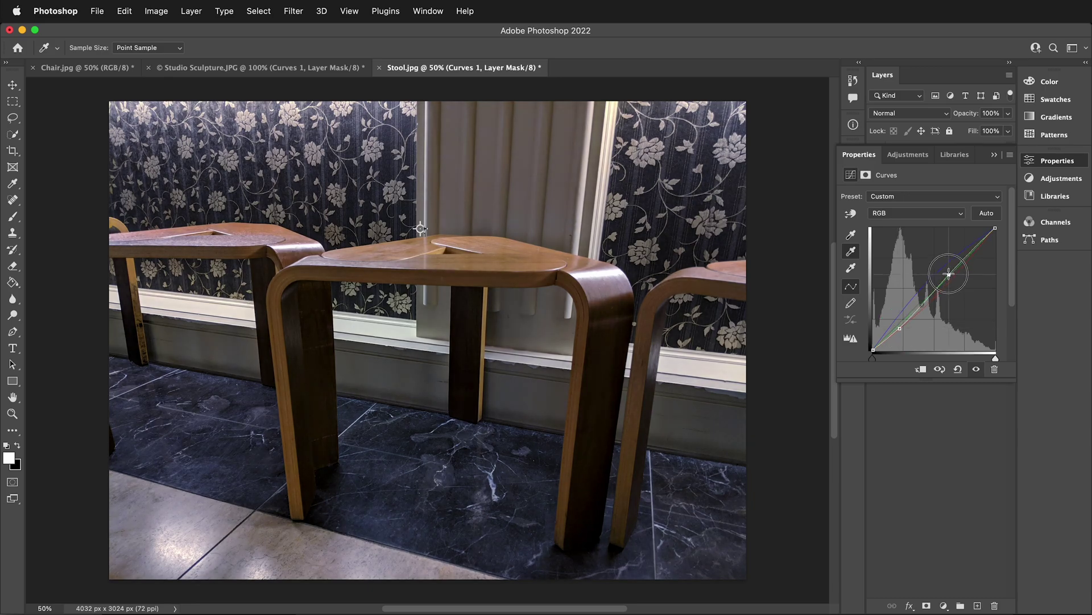
pyautogui.moveTo(949, 274); pyautogui.dragTo(945, 264)
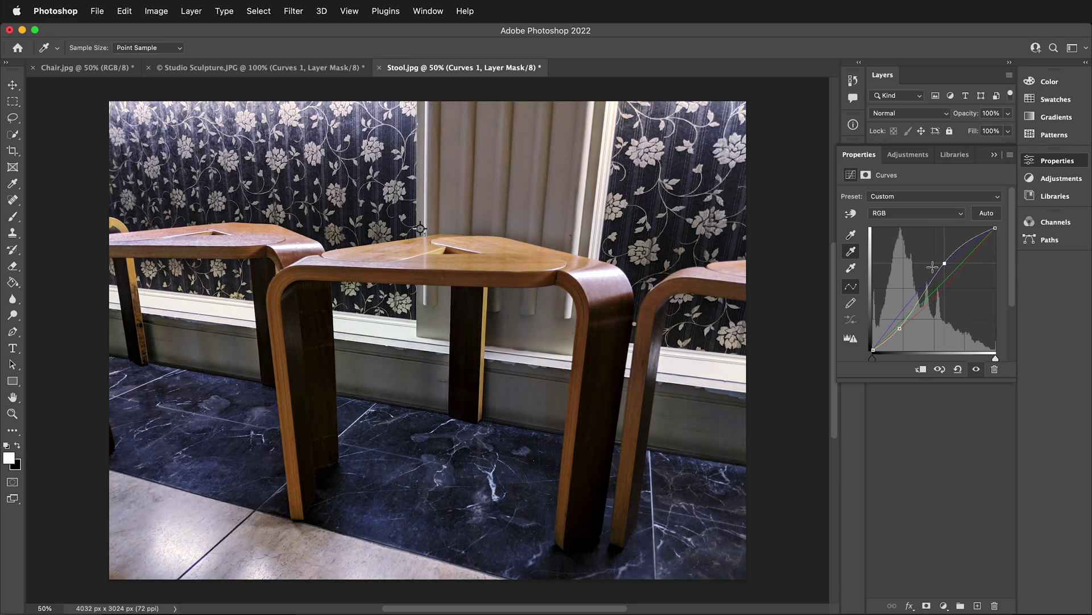